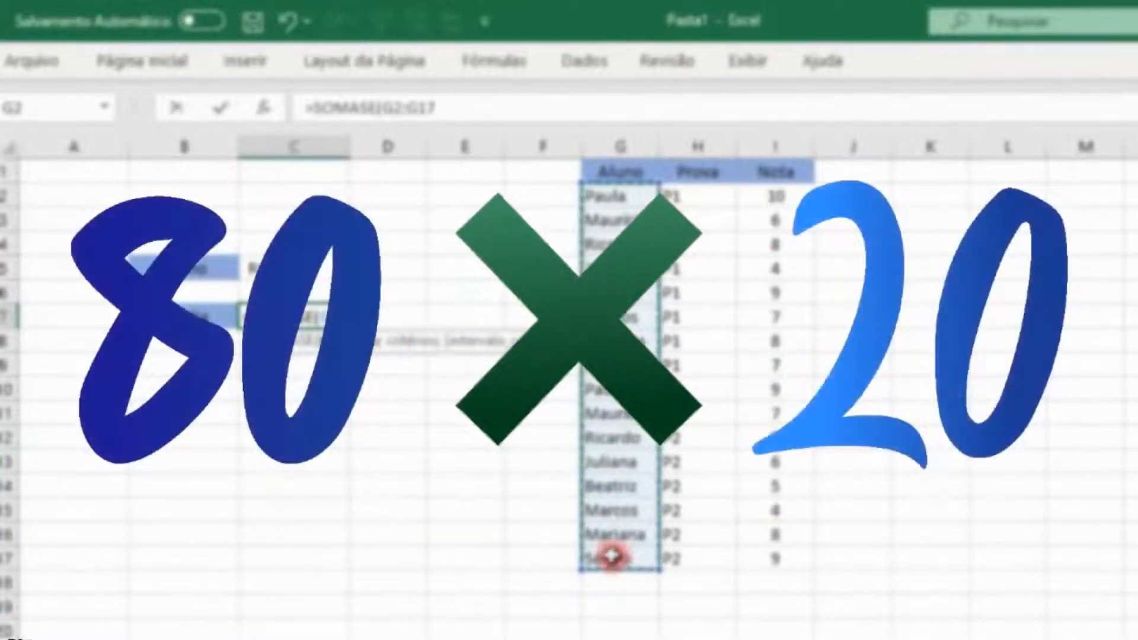
{"action": "type", "text": ";"}
{"action": "left_click", "coordinate": [290, 266]}
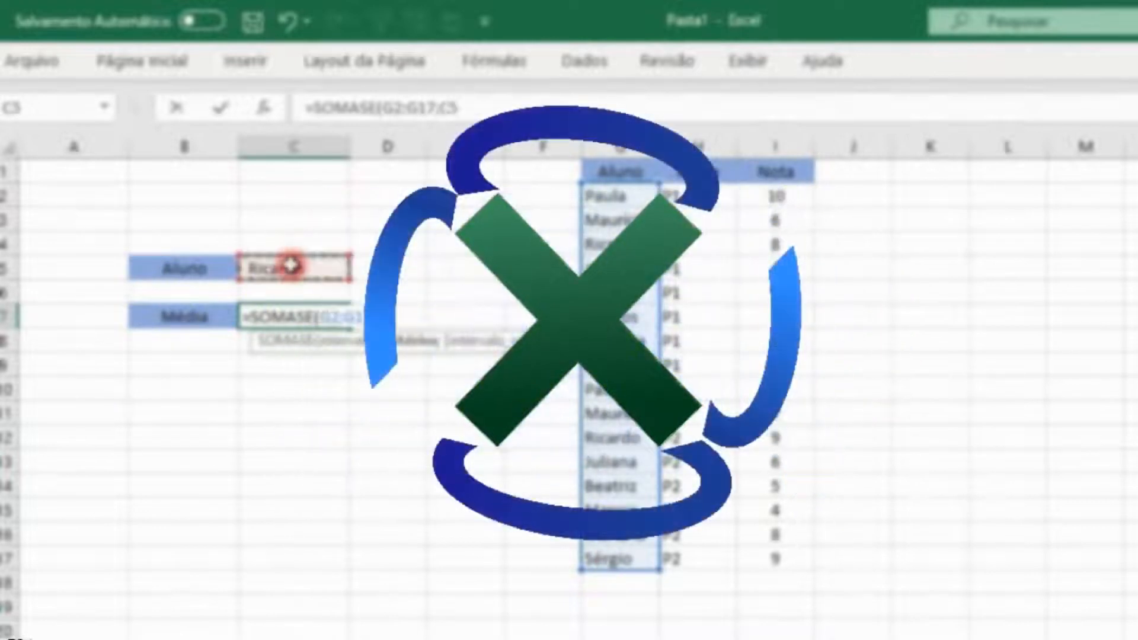
{"action": "type", "text": ";"}
{"action": "left_click_drag", "start_coordinate": [782, 196], "coordinate": [761, 569]}
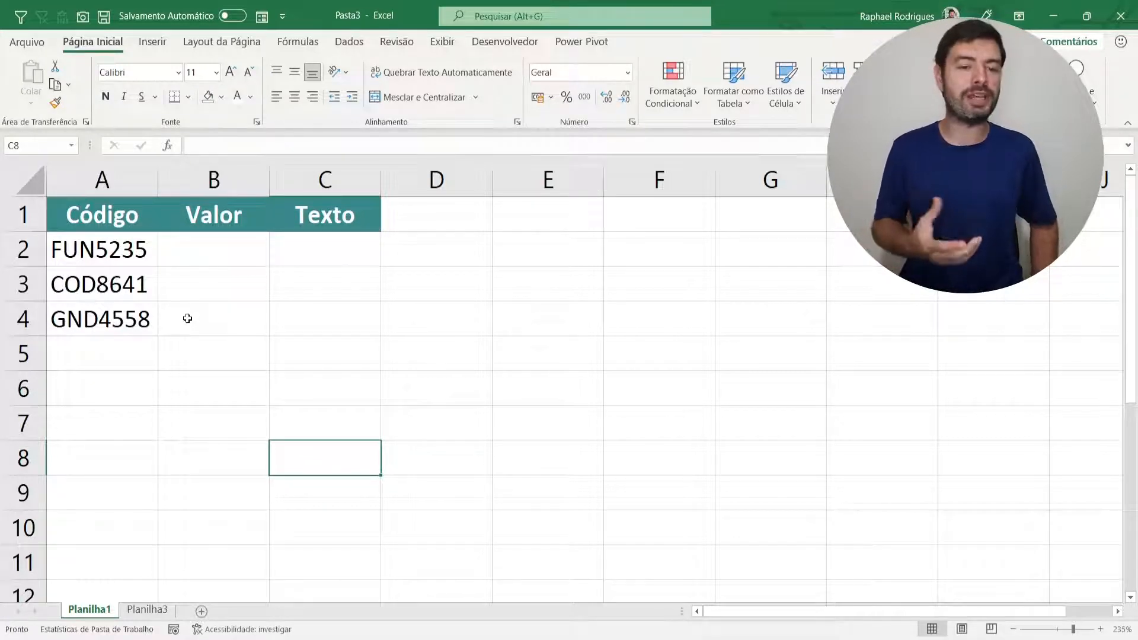
Extract the last four characters of the code in A2 into B2 with =DIREITA(A2;4)
{"action": "left_click", "coordinate": [211, 258]}
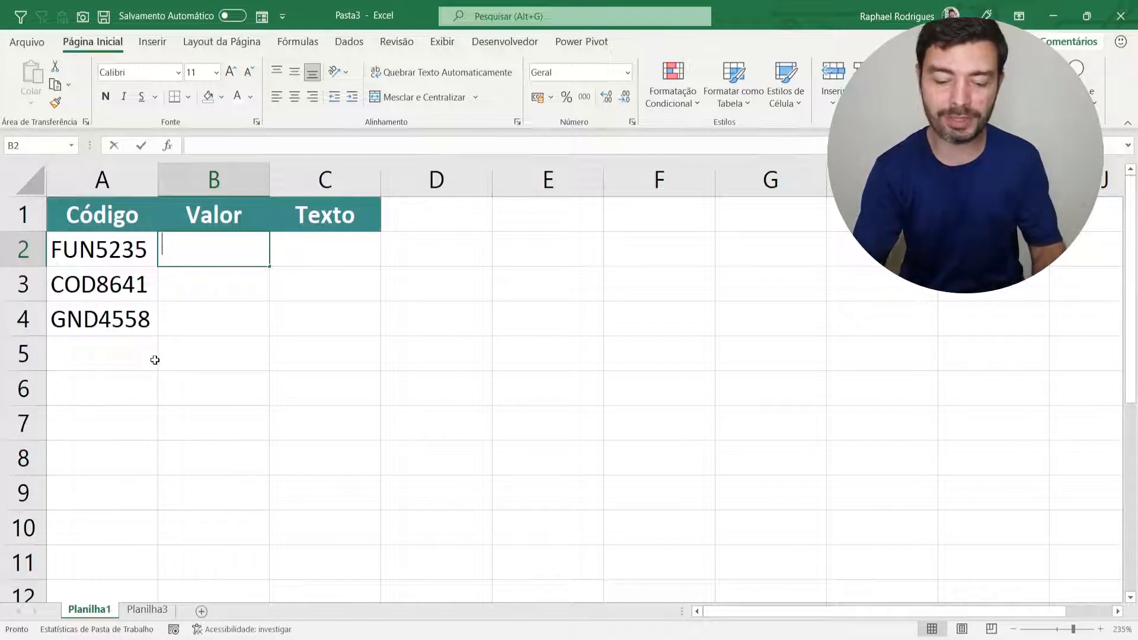
{"action": "type", "text": "=dir"}
{"action": "key", "text": "Tab"}
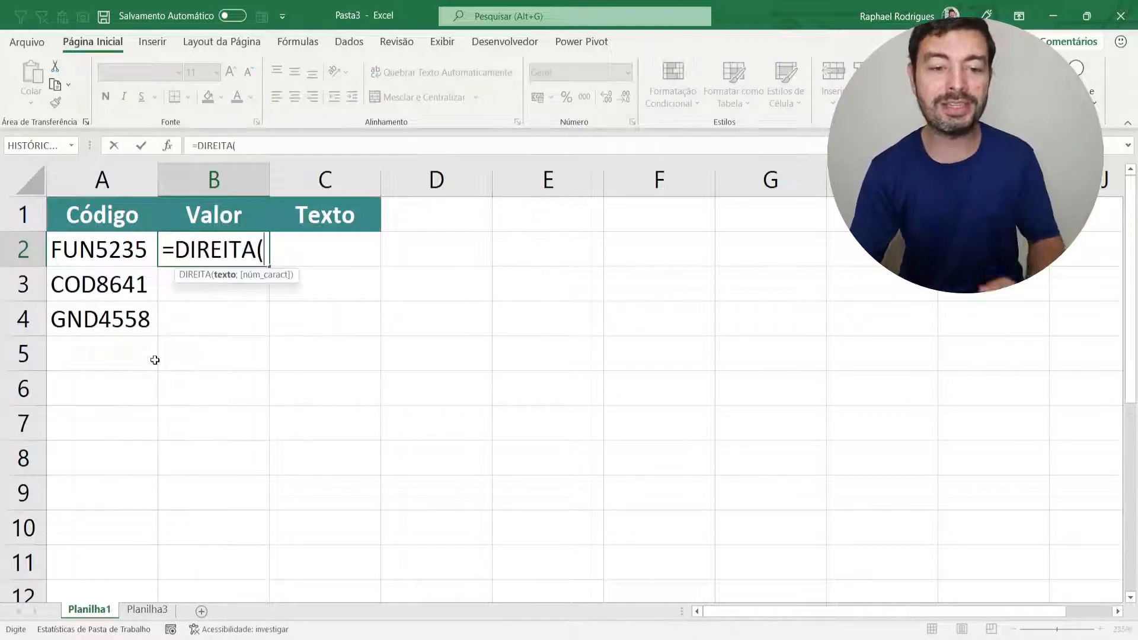
{"action": "left_click", "coordinate": [115, 256]}
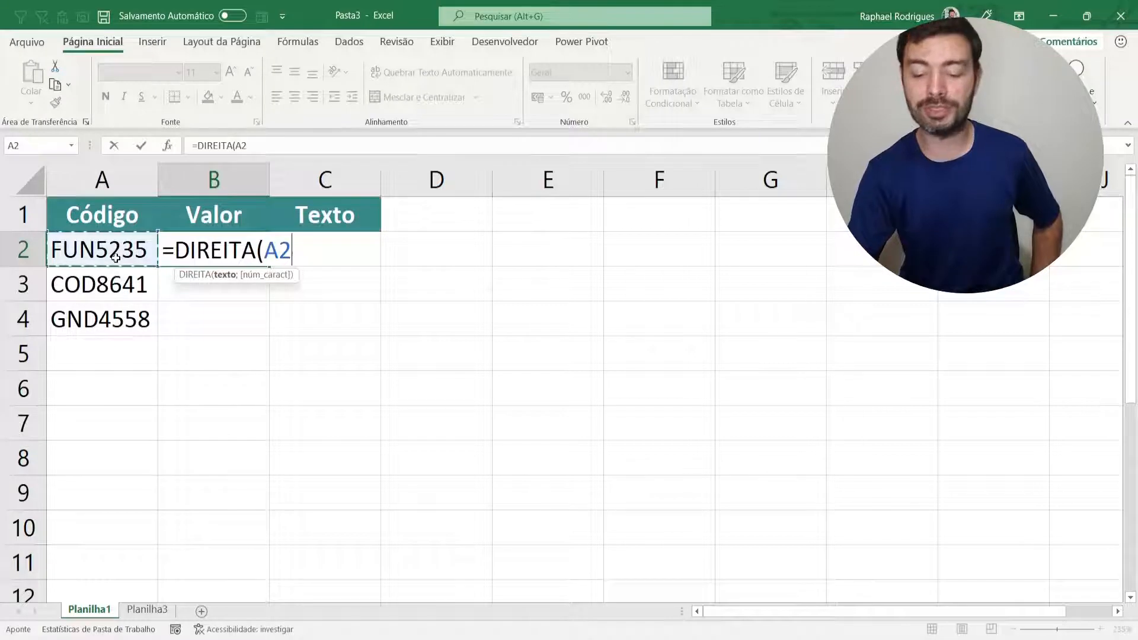
{"action": "type", "text": ";"}
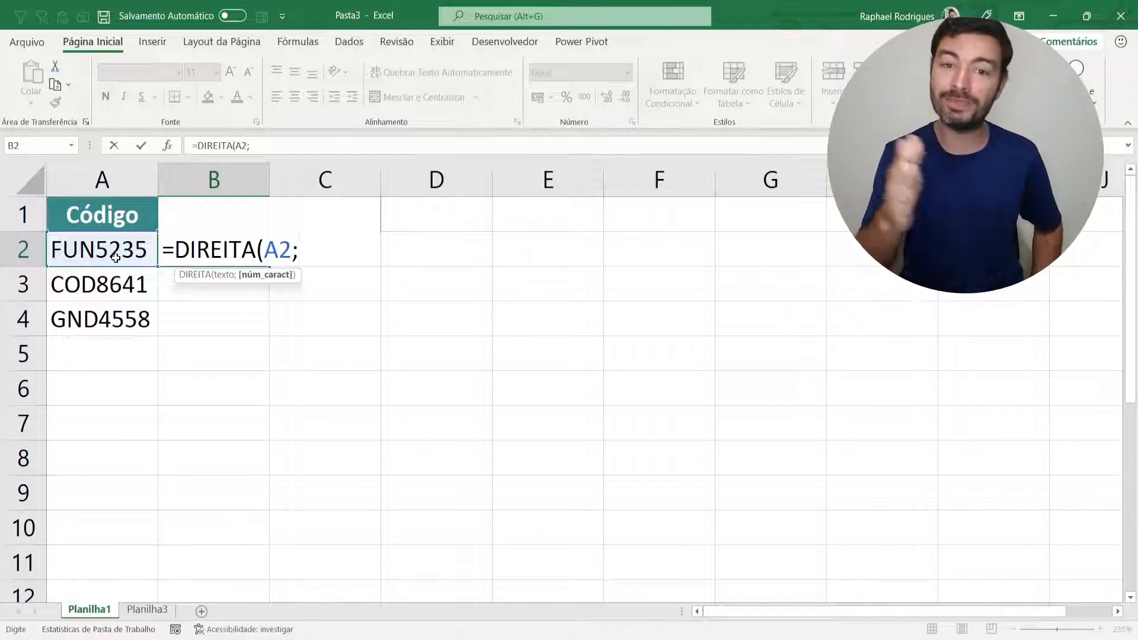
{"action": "type", "text": "4"}
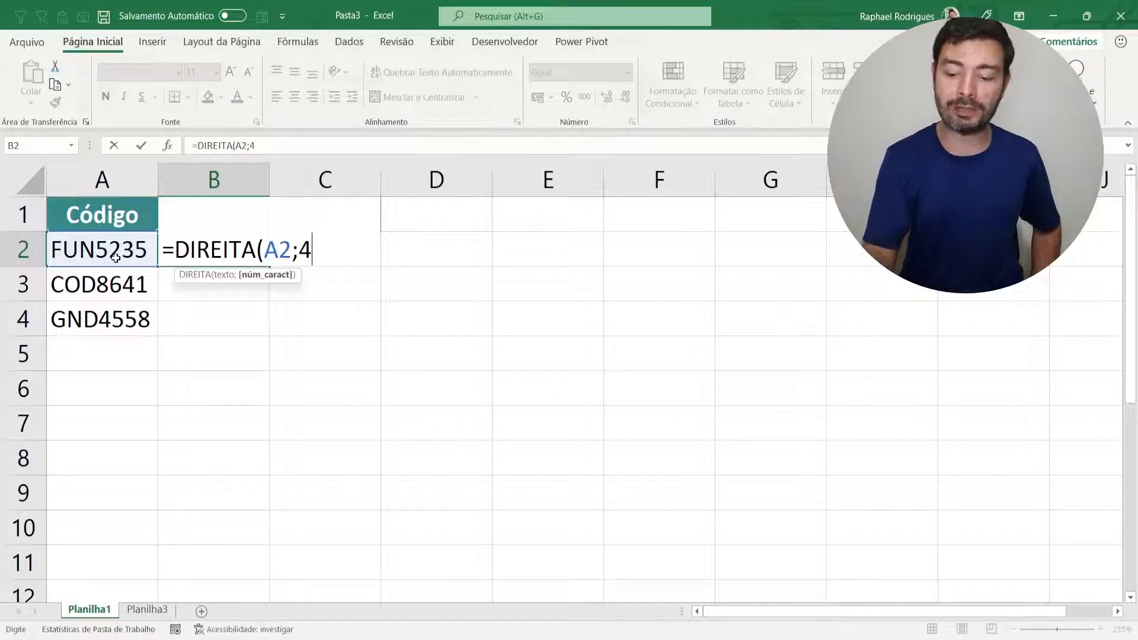
{"action": "type", "text": ")"}
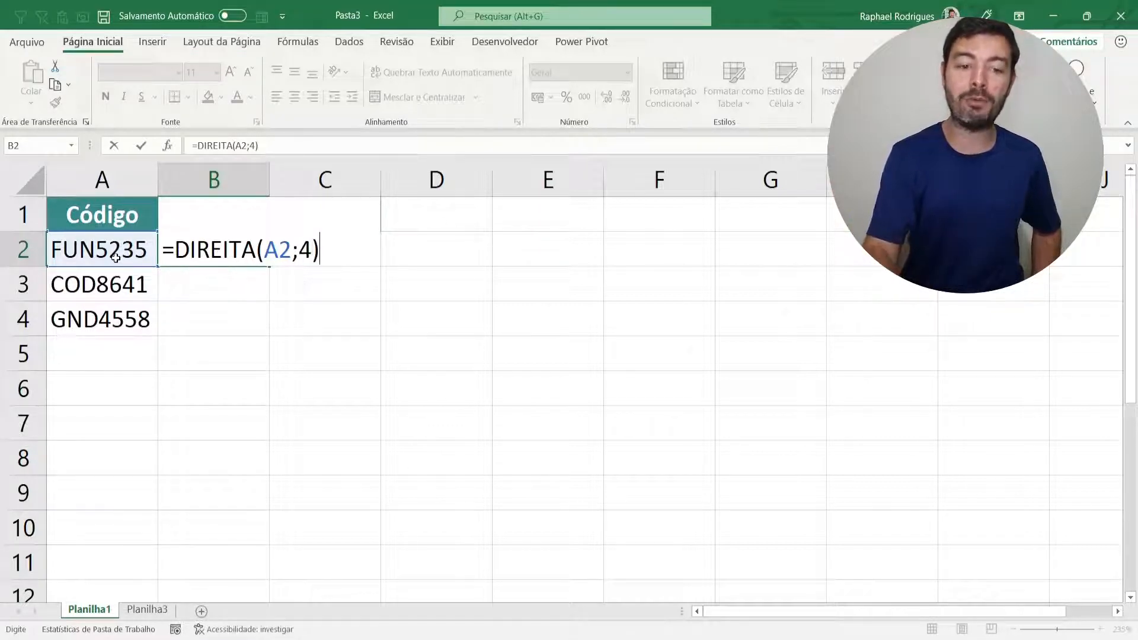
{"action": "key", "text": "Return"}
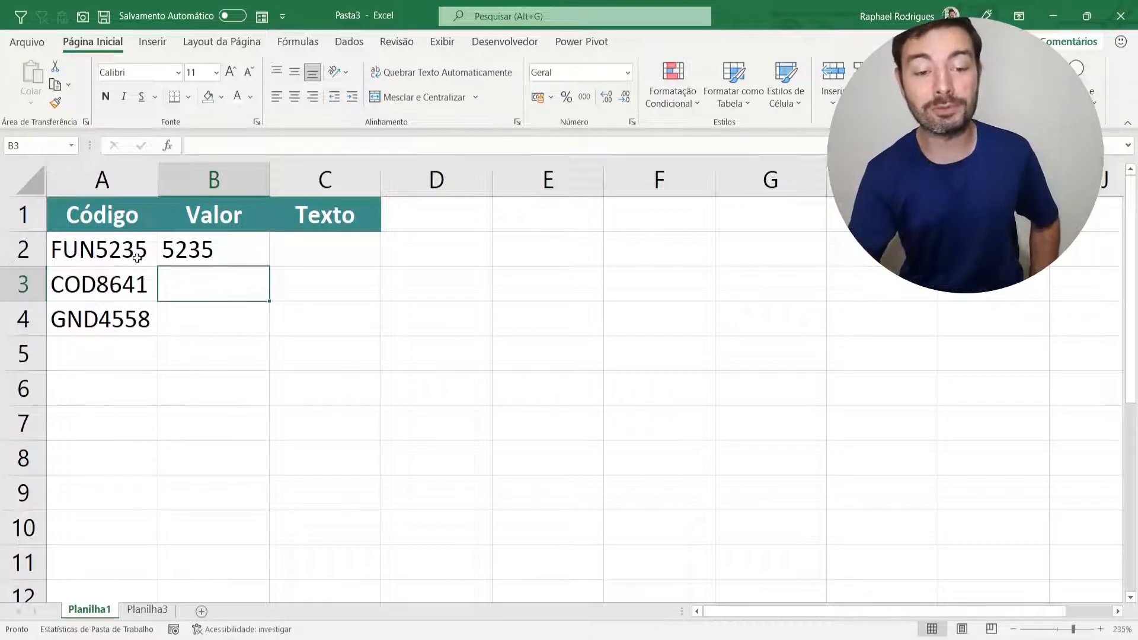
Copy the DIREITA formula from B2 to B3:B4 in the Valor column
{"action": "left_click", "coordinate": [188, 257]}
{"action": "key", "text": "ctrl+c"}
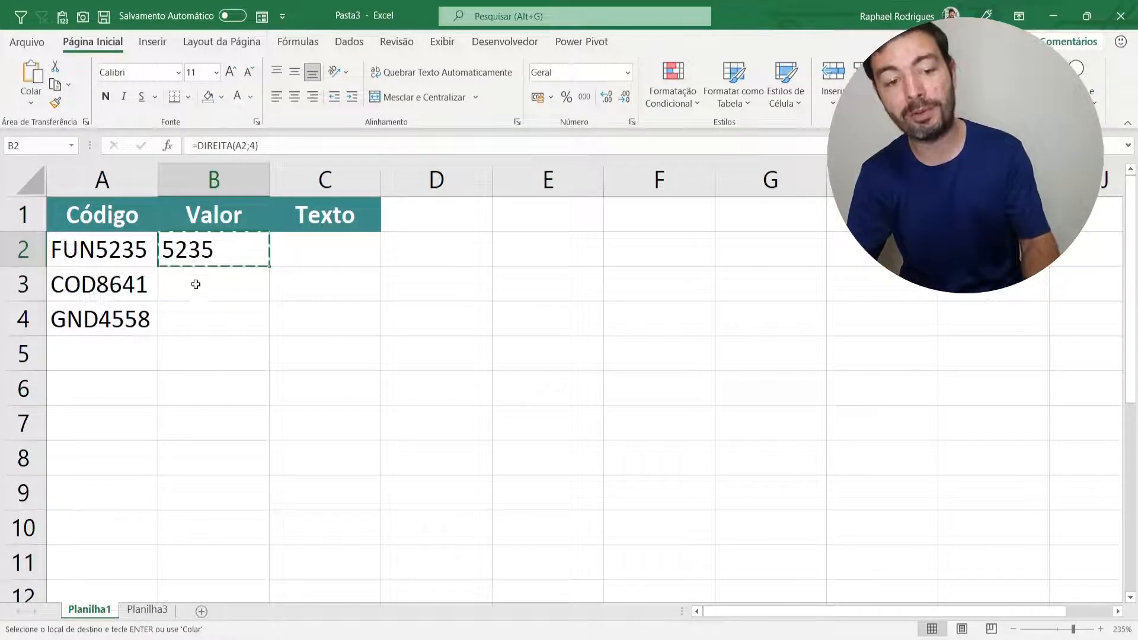
{"action": "left_click_drag", "start_coordinate": [195, 283], "coordinate": [196, 314]}
{"action": "key", "text": "ctrl+v"}
{"action": "left_click", "coordinate": [201, 379]}
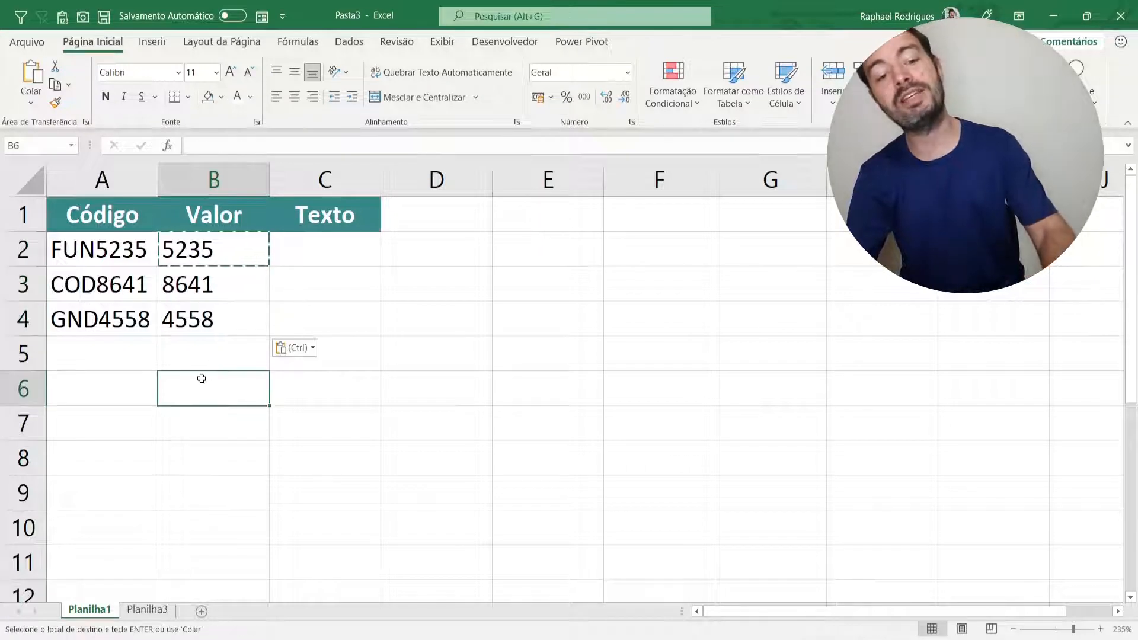
{"action": "key", "text": "Escape"}
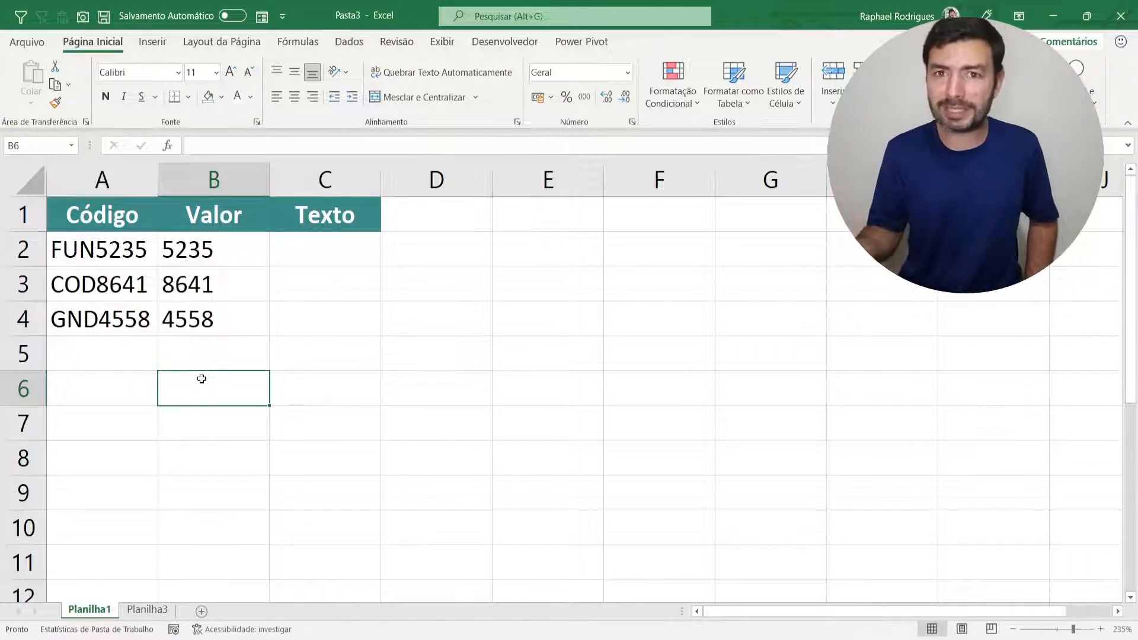
Extract the first three characters of the code in A2 into C2 with =ESQUERDA(A2;3)
{"action": "left_click", "coordinate": [361, 245]}
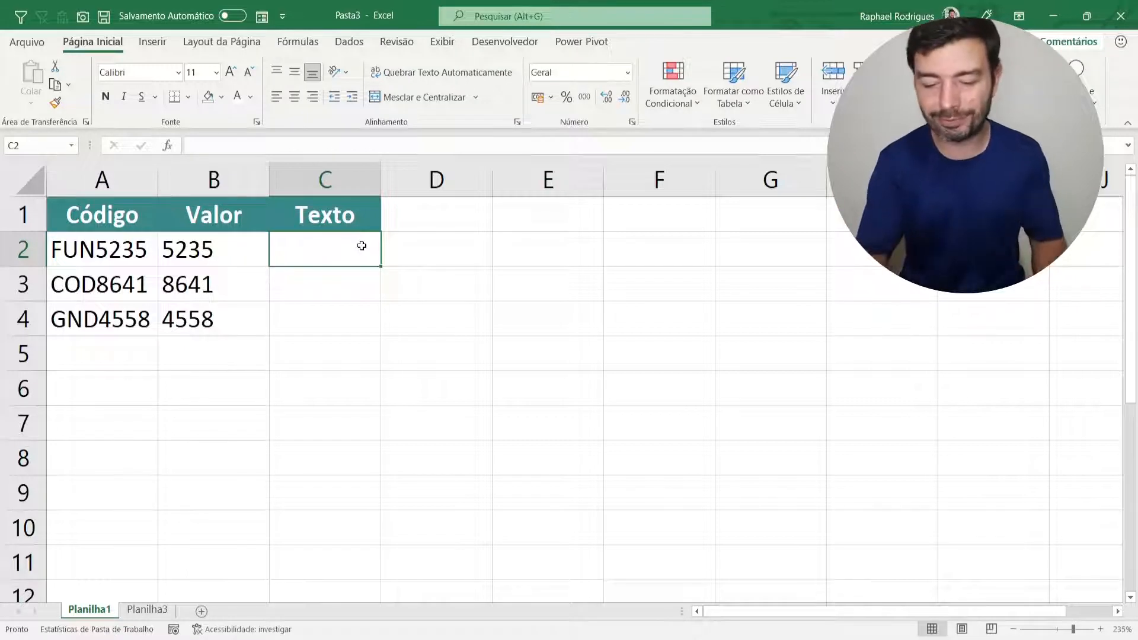
{"action": "type", "text": "=esq"}
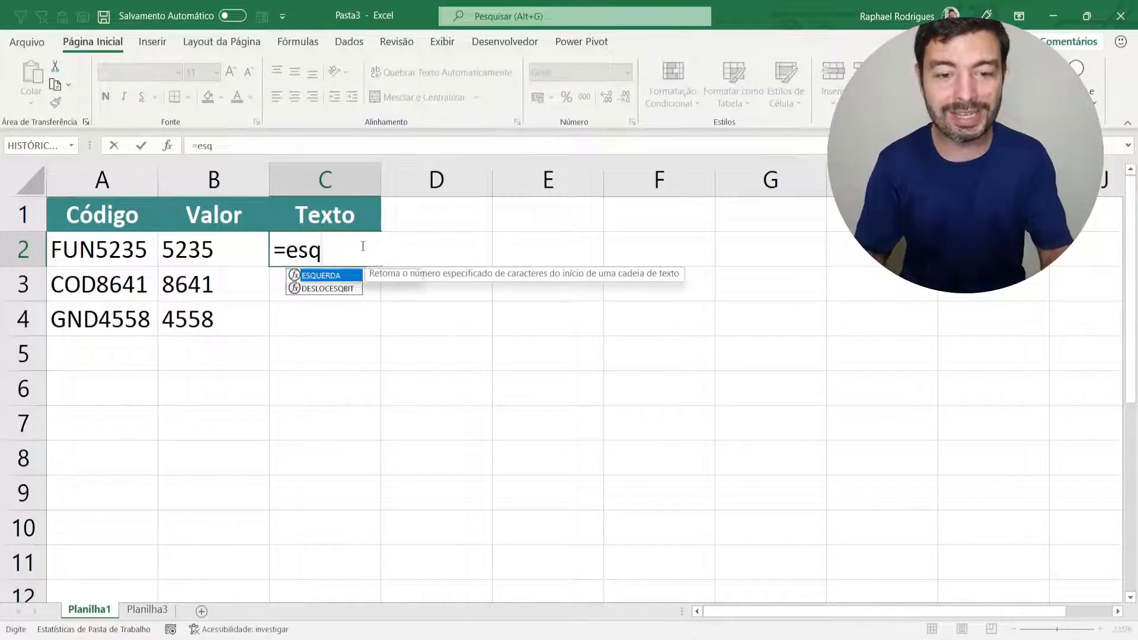
{"action": "key", "text": "Tab"}
{"action": "left_click", "coordinate": [115, 256]}
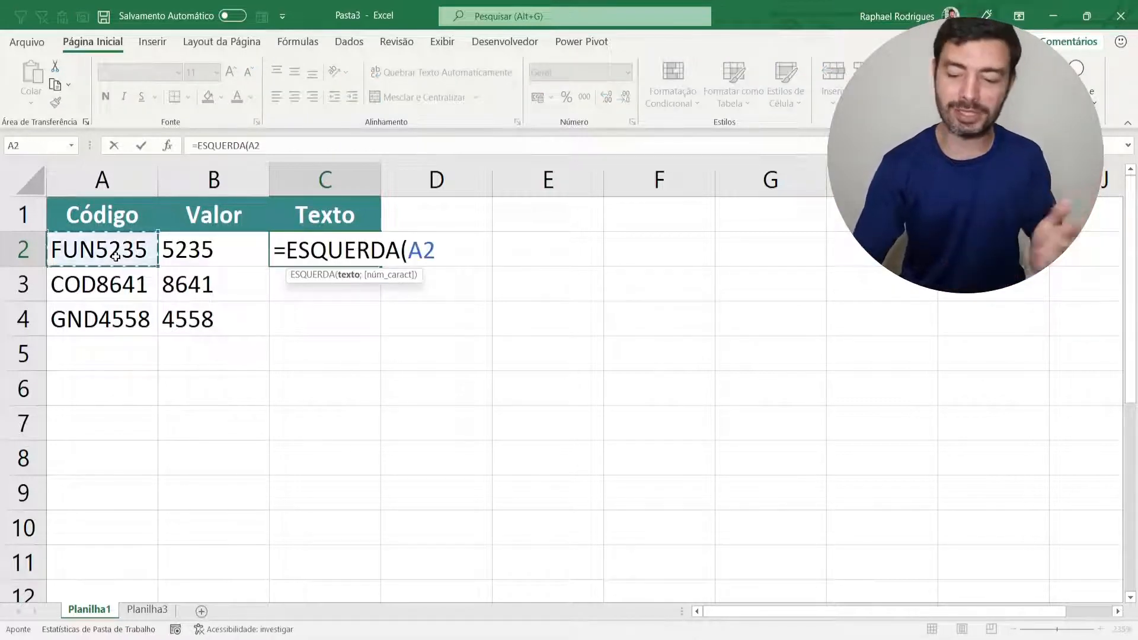
{"action": "type", "text": ";"}
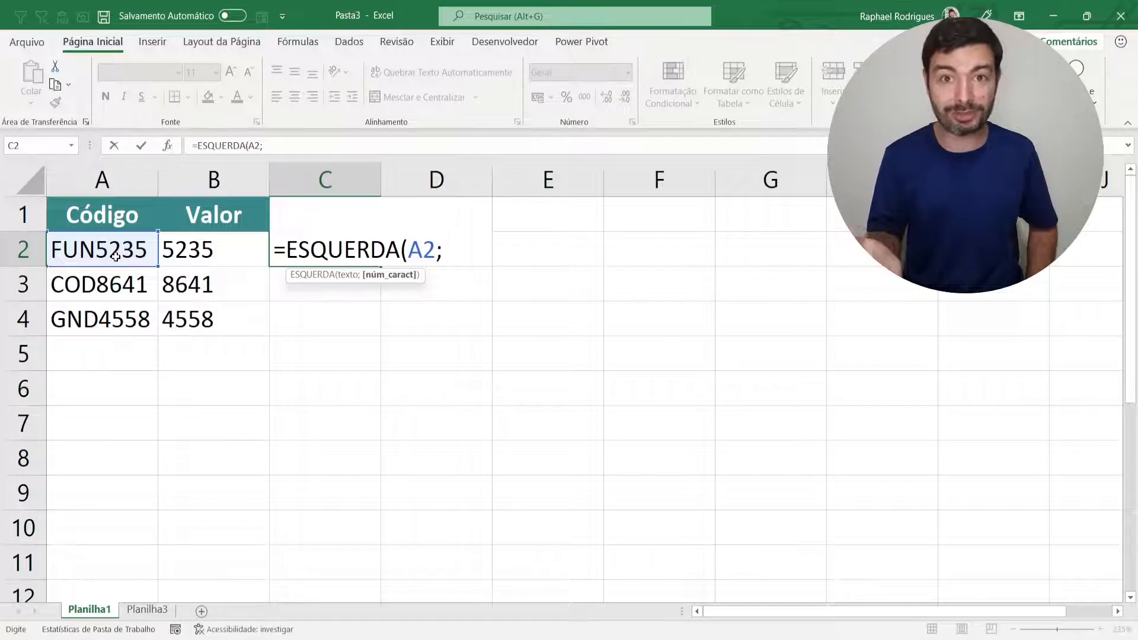
{"action": "type", "text": "3"}
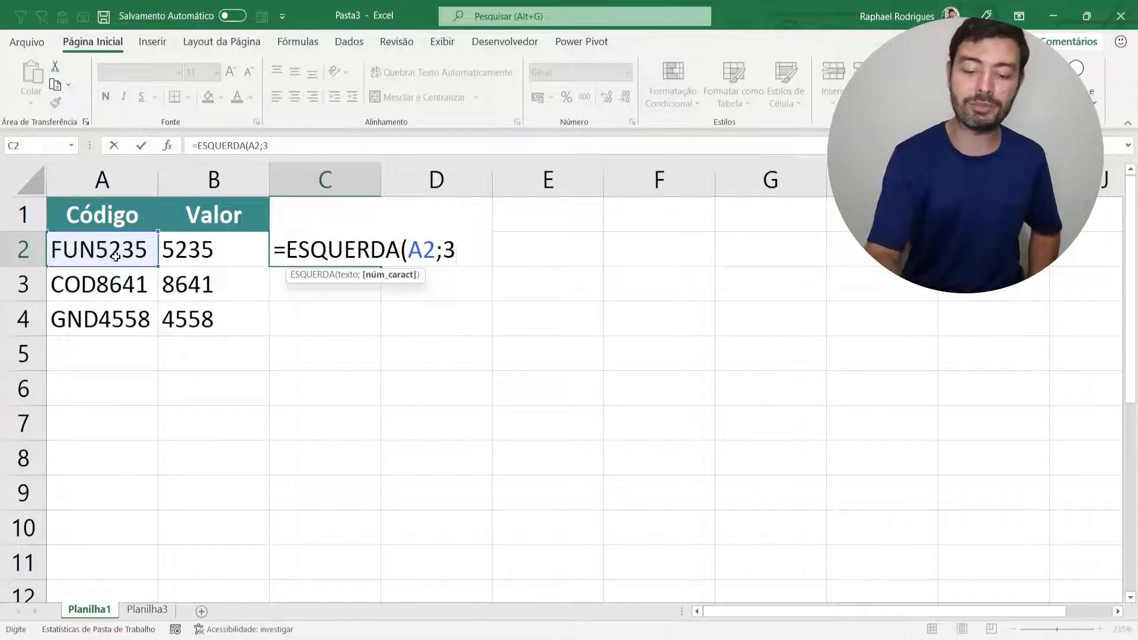
{"action": "type", "text": ")"}
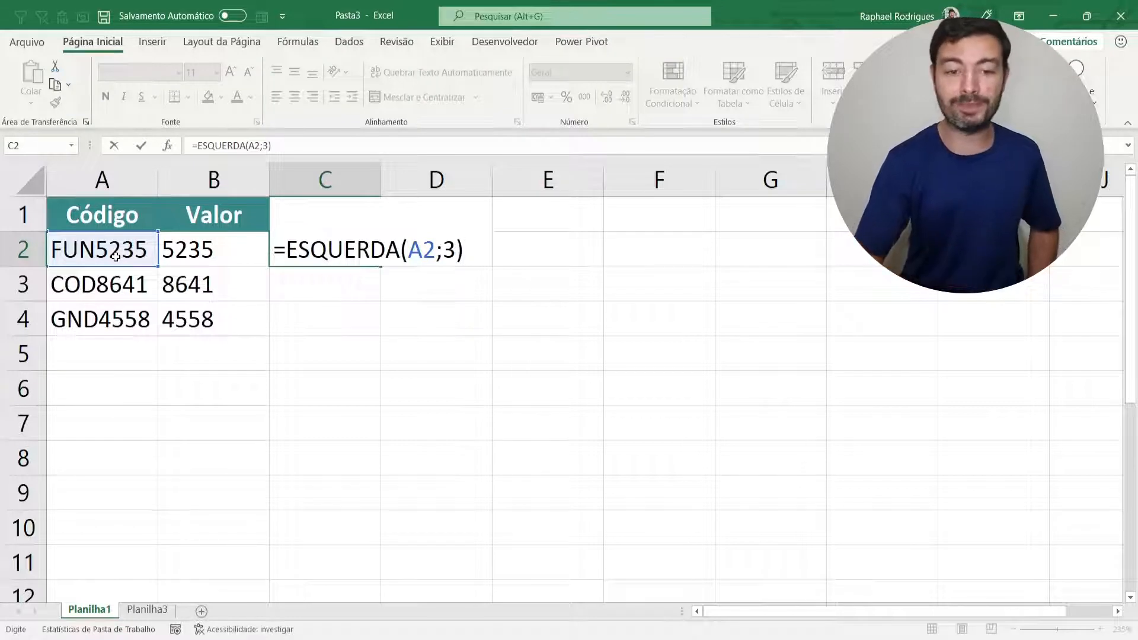
{"action": "key", "text": "Return"}
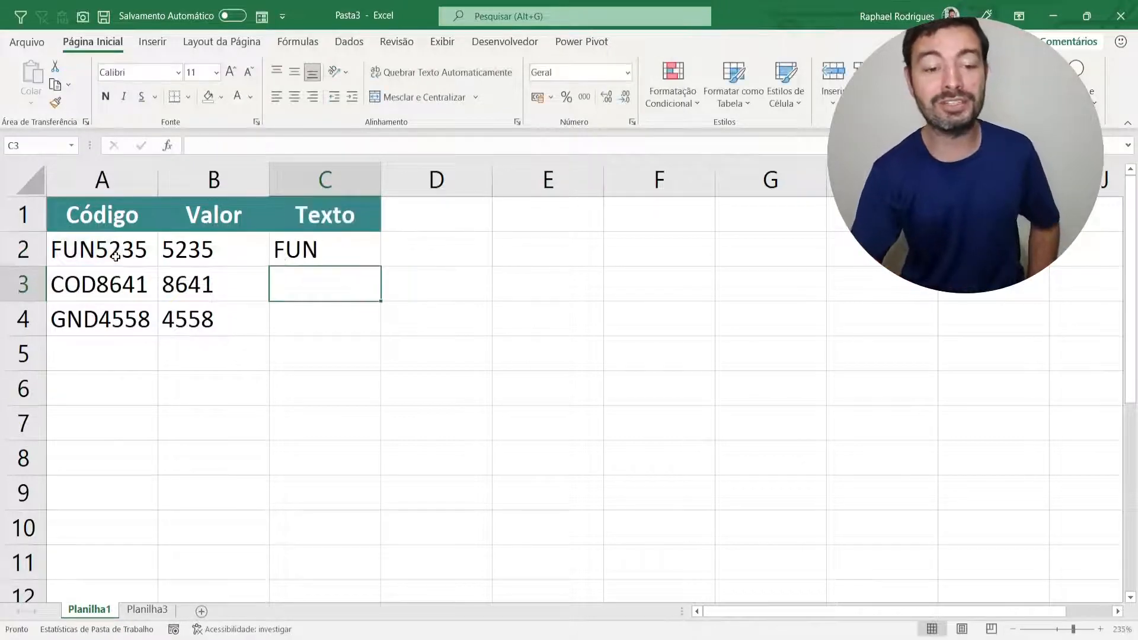
Fill the ESQUERDA formula from C2 down to C4 in the Texto column
{"action": "left_click", "coordinate": [348, 246]}
{"action": "left_click_drag", "start_coordinate": [387, 266], "coordinate": [384, 336]}
{"action": "left_click", "coordinate": [288, 431]}
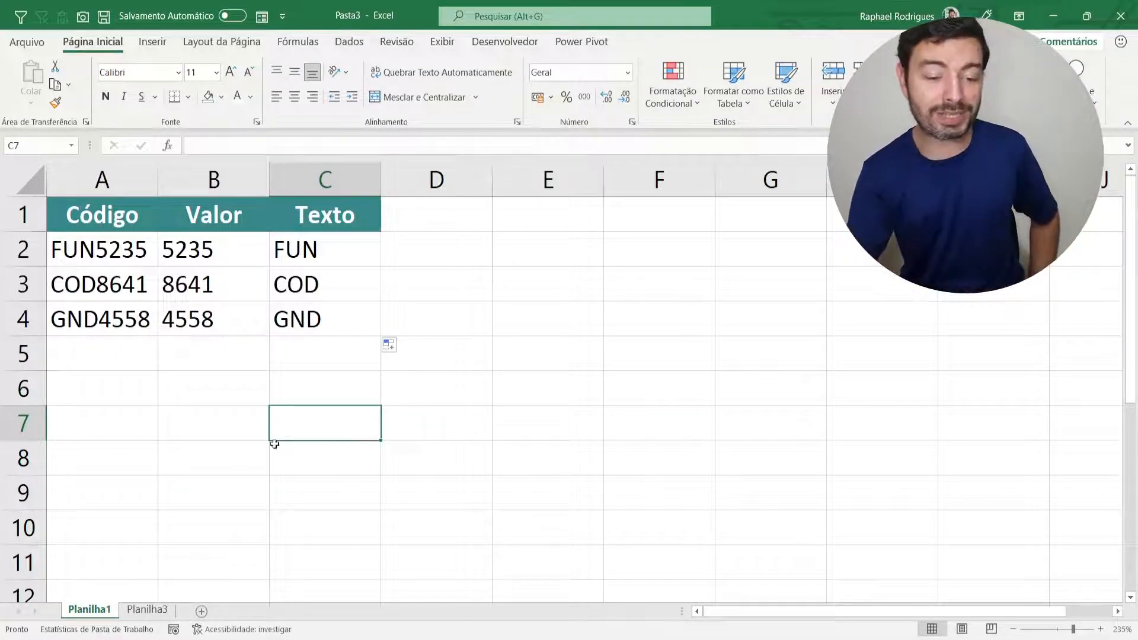
On the Planilha3 sheet, examine the position of the area code within each entry in A2:A4, comparing with the codes on Planilha1
{"action": "left_click", "coordinate": [145, 609]}
{"action": "left_click", "coordinate": [169, 398]}
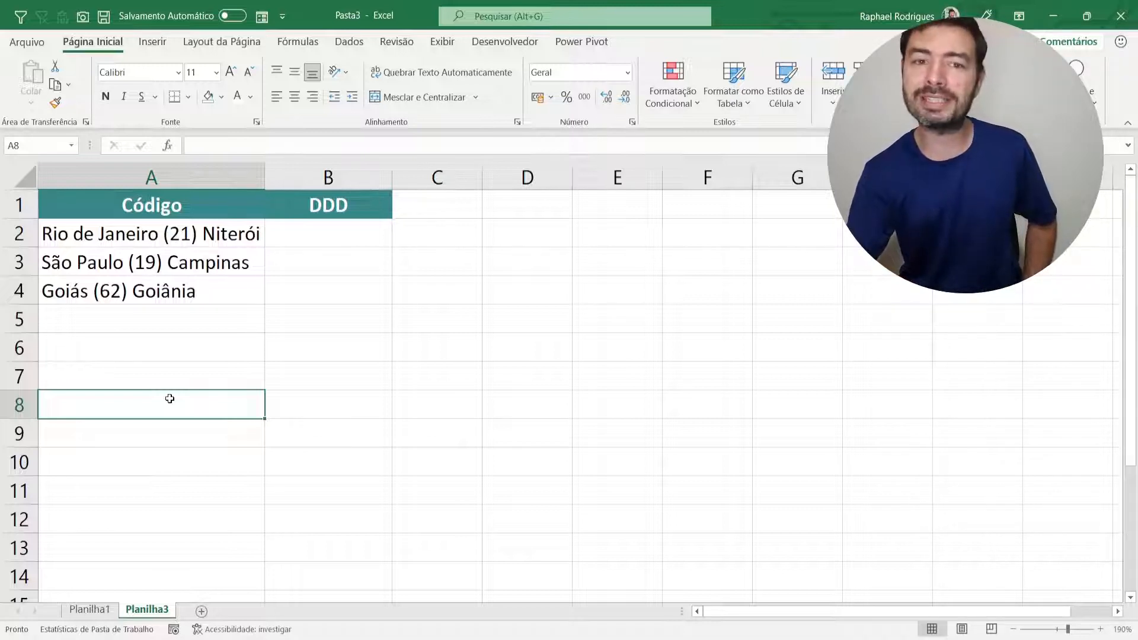
{"action": "left_click", "coordinate": [251, 234]}
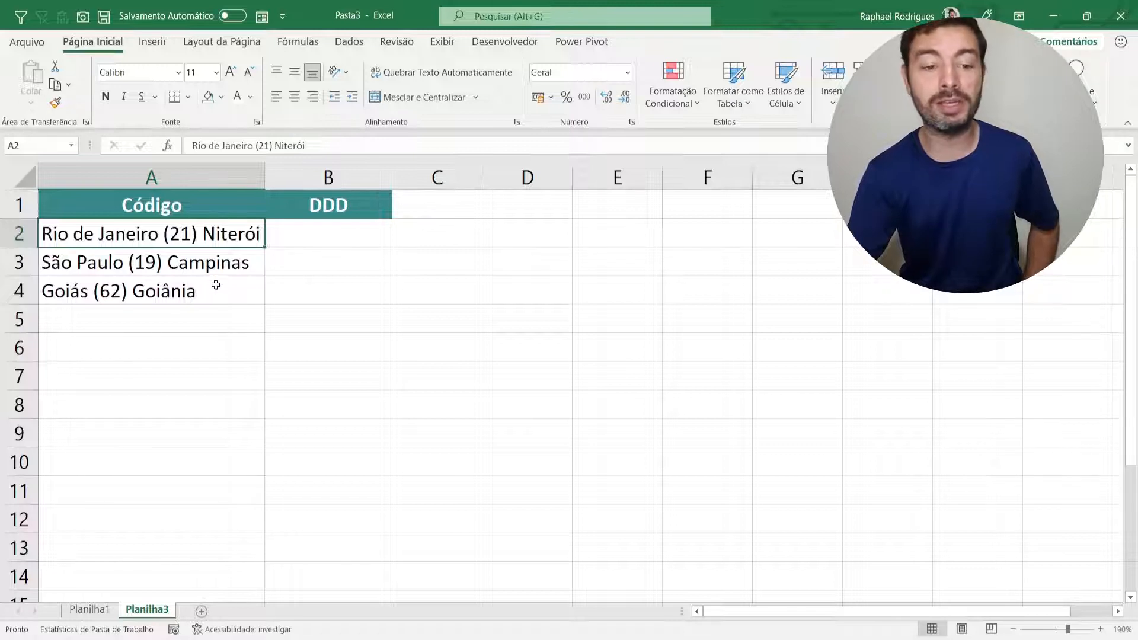
{"action": "left_click", "coordinate": [229, 265]}
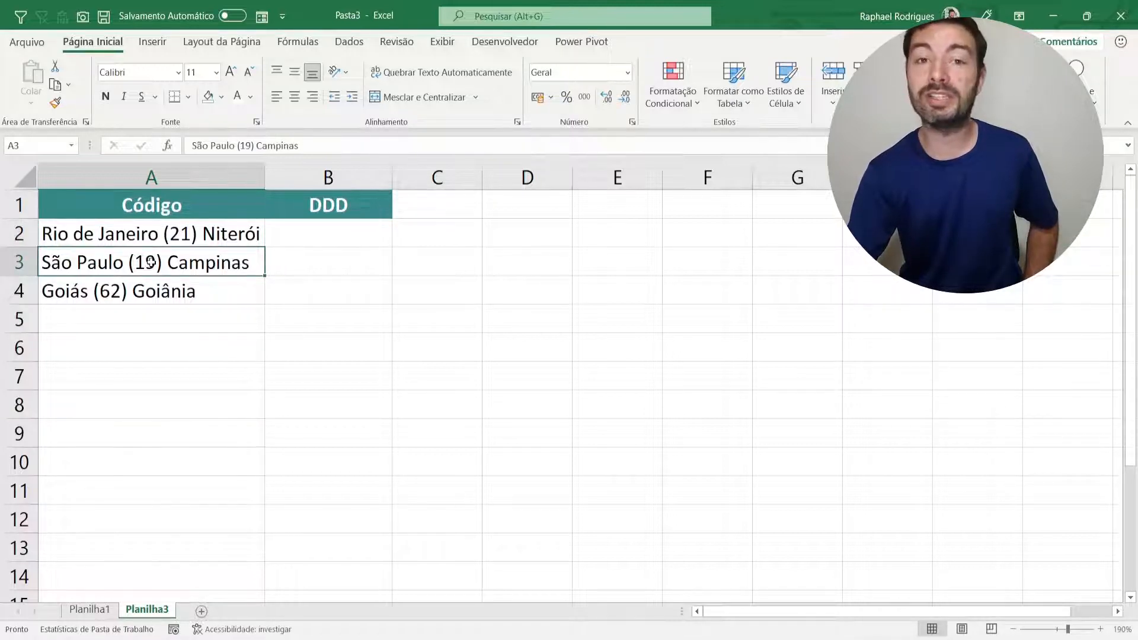
{"action": "left_click", "coordinate": [195, 296]}
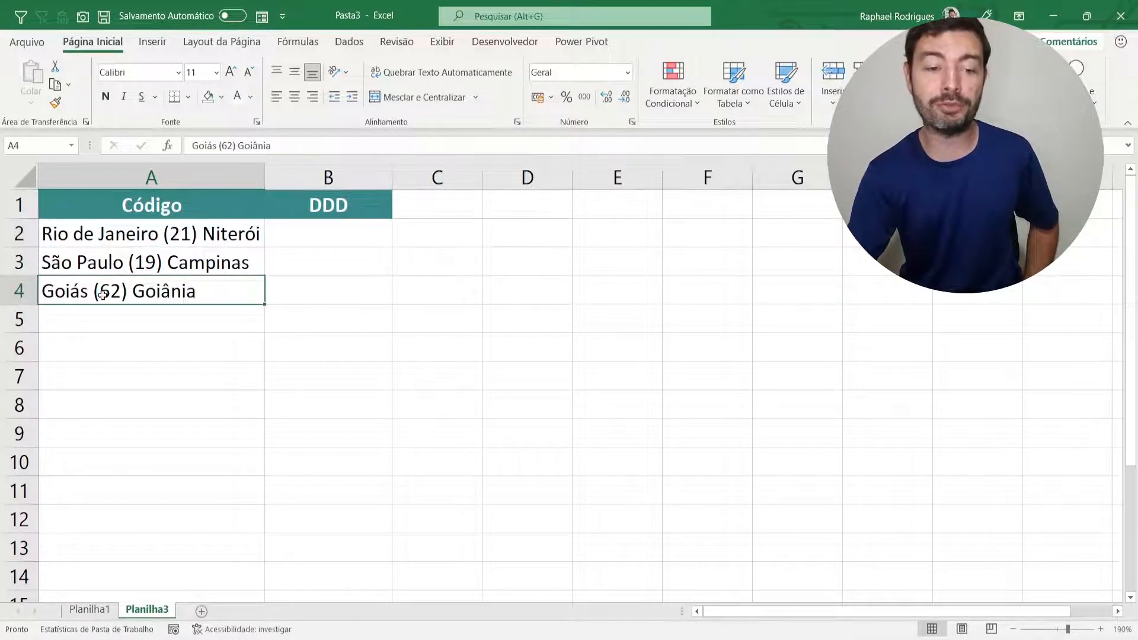
{"action": "left_click", "coordinate": [331, 230]}
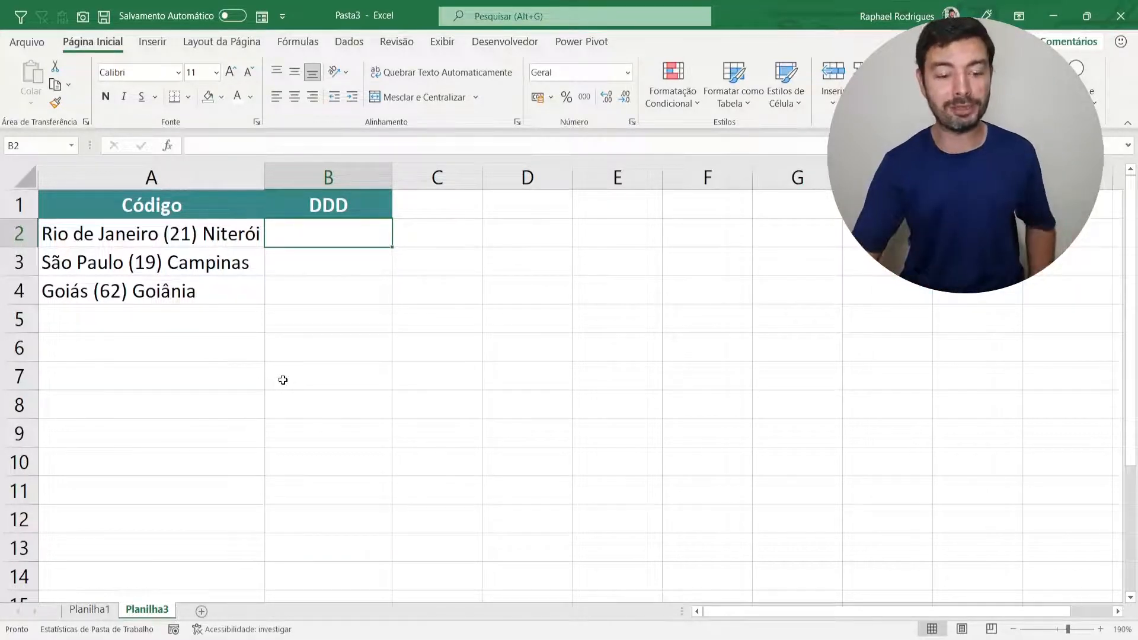
{"action": "left_click", "coordinate": [89, 609]}
{"action": "left_click", "coordinate": [135, 416]}
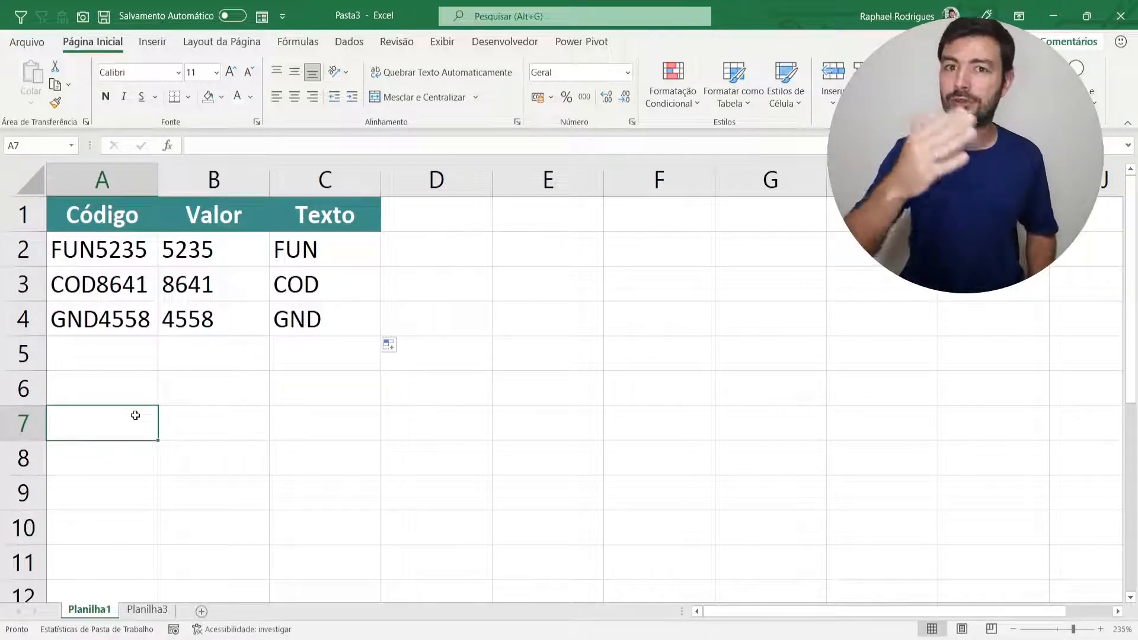
{"action": "left_click", "coordinate": [147, 609]}
{"action": "left_click", "coordinate": [113, 232]}
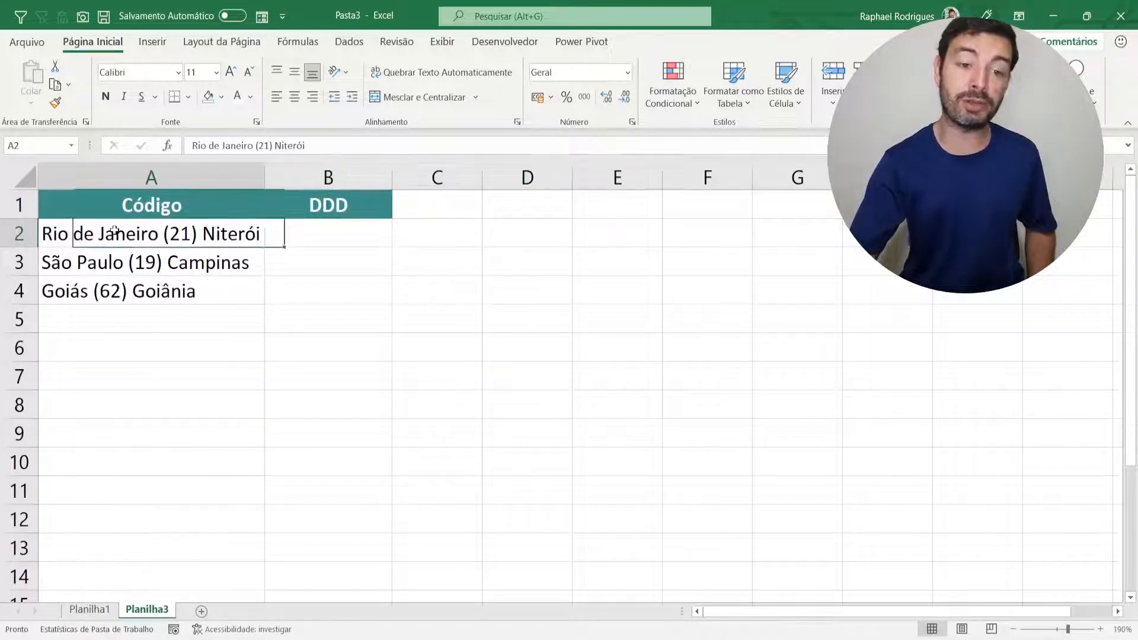
{"action": "left_click", "coordinate": [65, 289]}
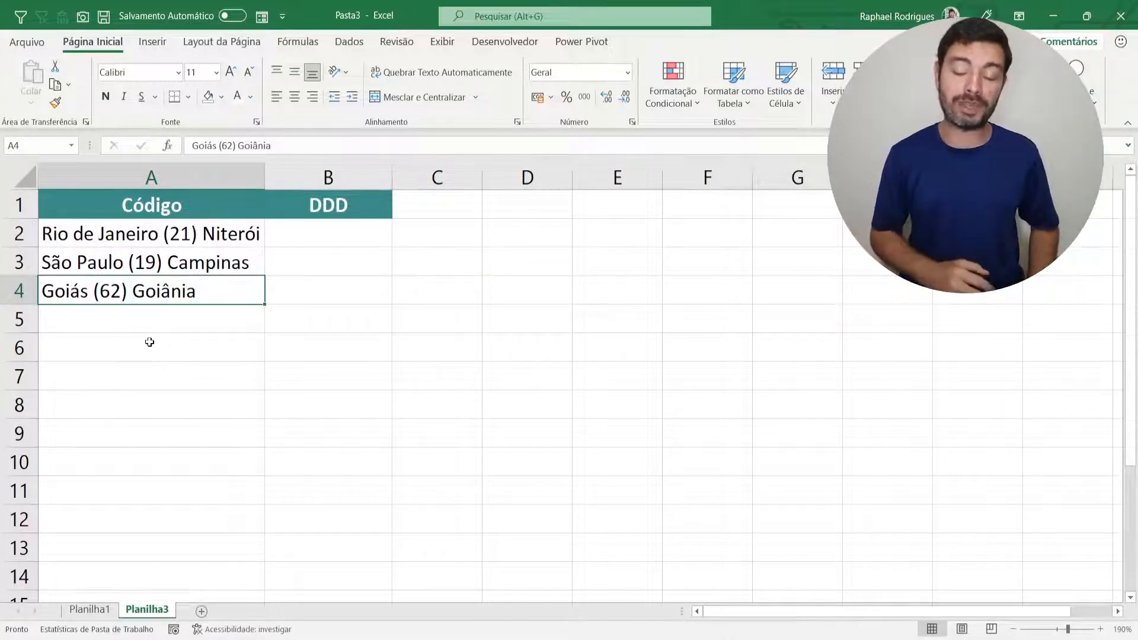
Enter =EXT.TEXTO(A2;15;2) in B2 of the DDD column to extract two characters from the entry in A2
{"action": "left_click", "coordinate": [346, 234]}
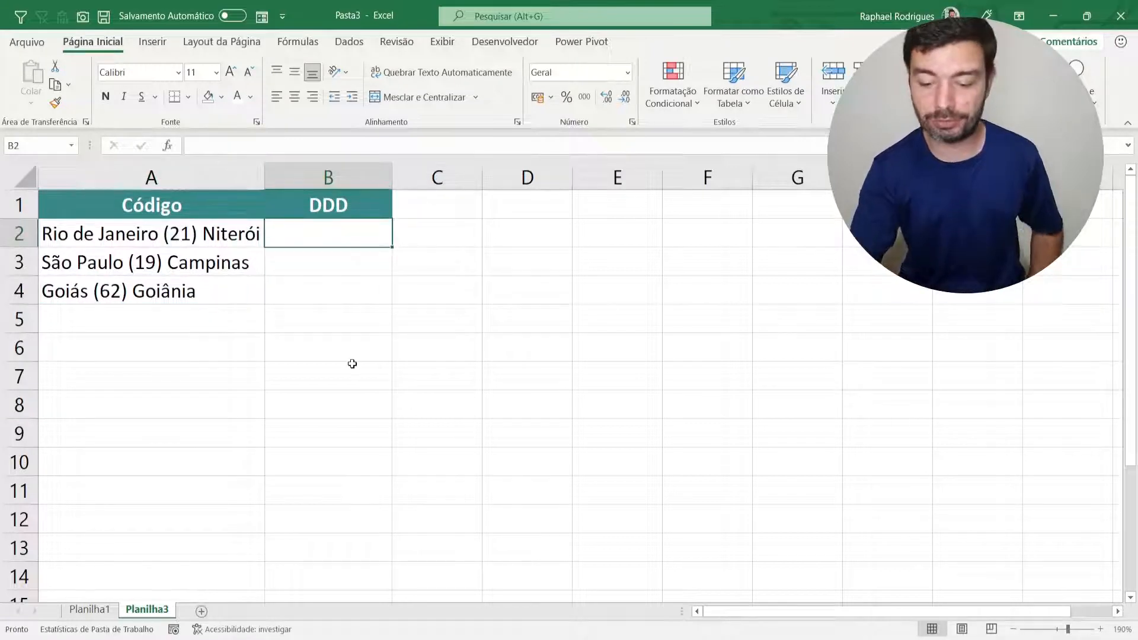
{"action": "type", "text": "=EXT.TEXTO("}
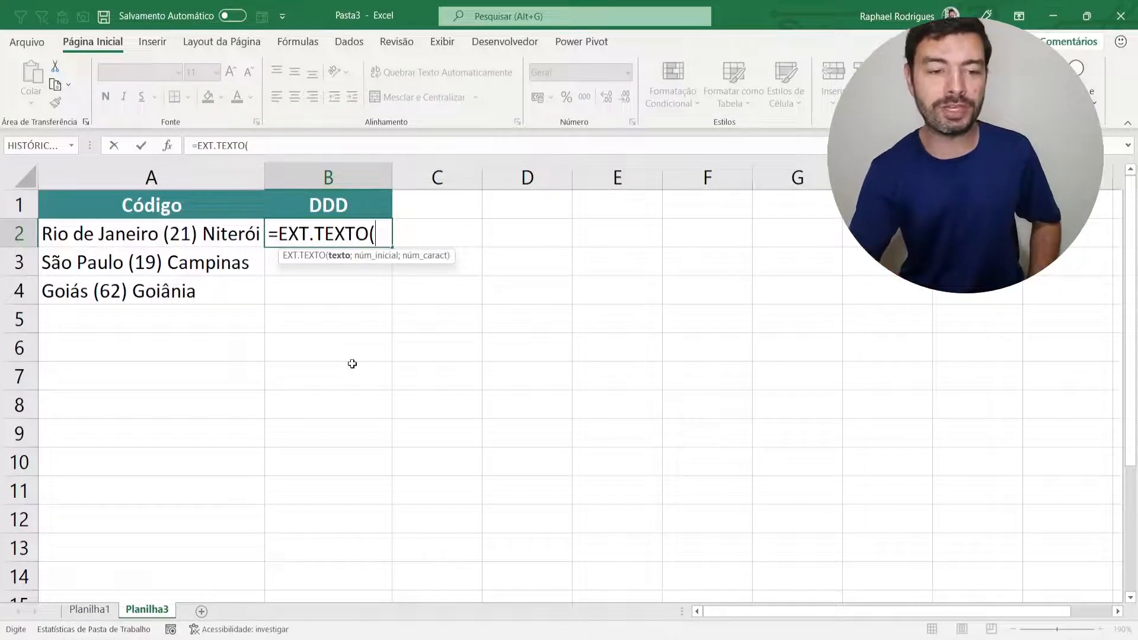
{"action": "left_click", "coordinate": [168, 234]}
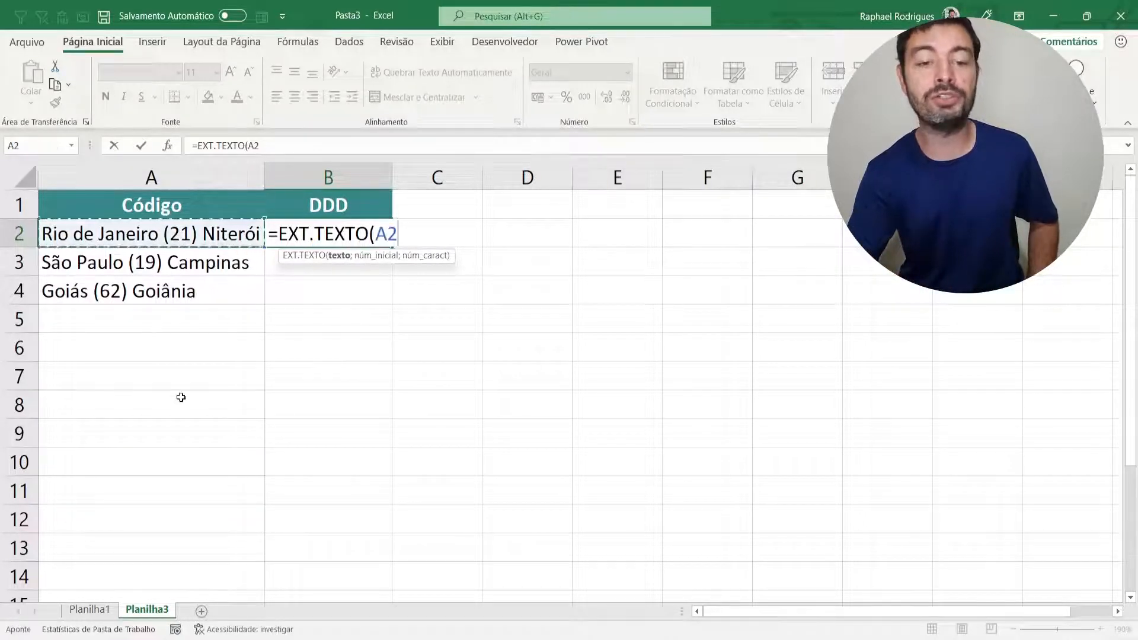
{"action": "type", "text": ";"}
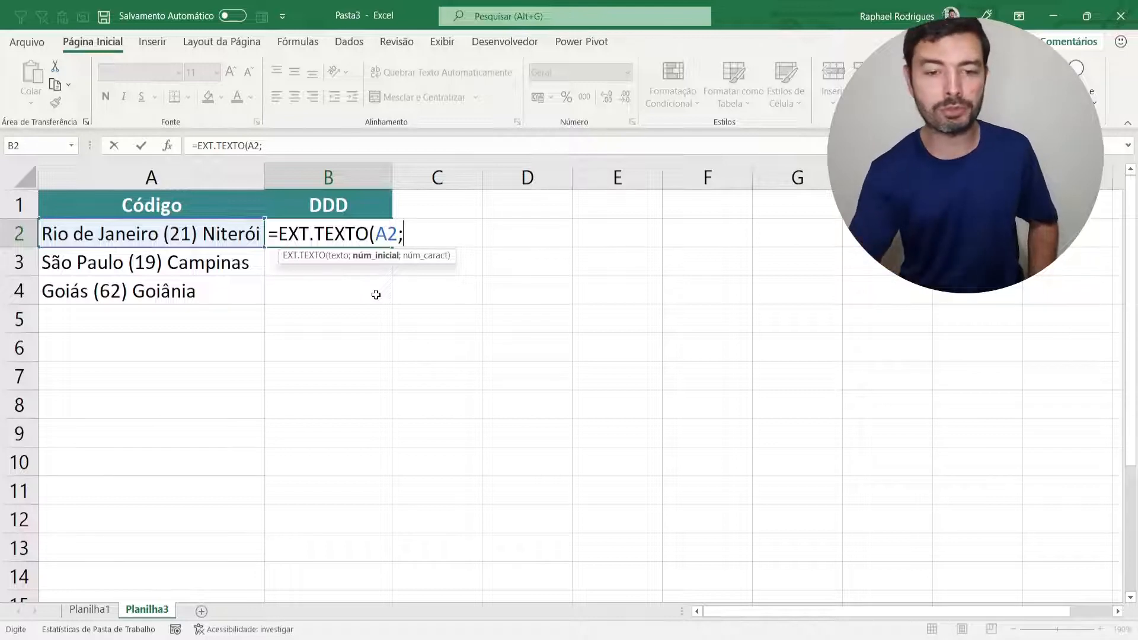
{"action": "type", "text": "15"}
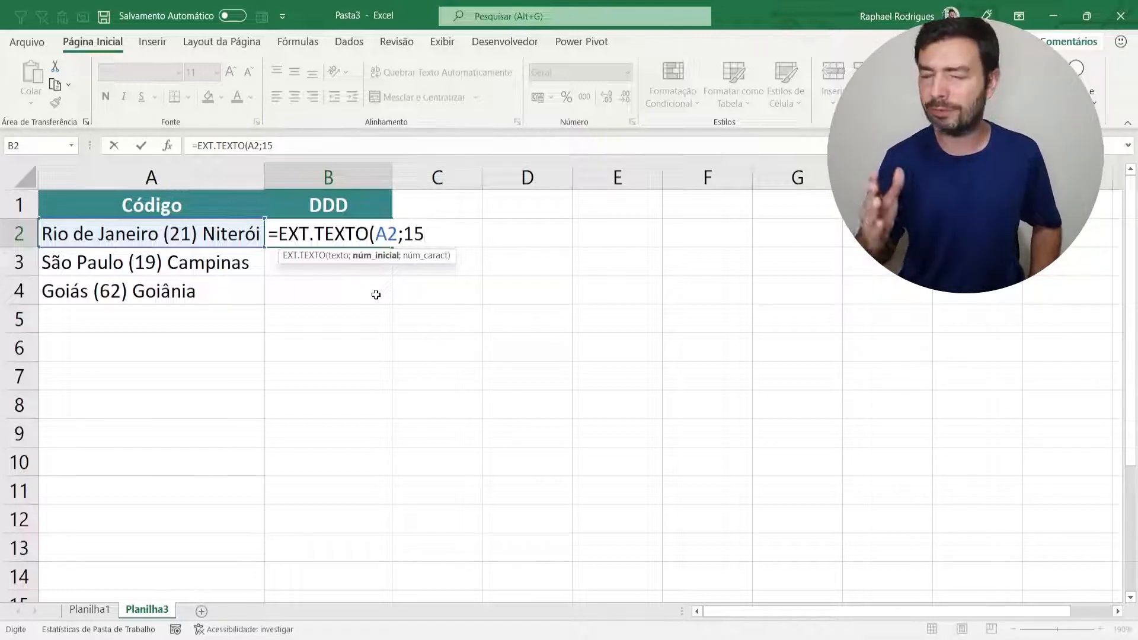
{"action": "type", "text": ";"}
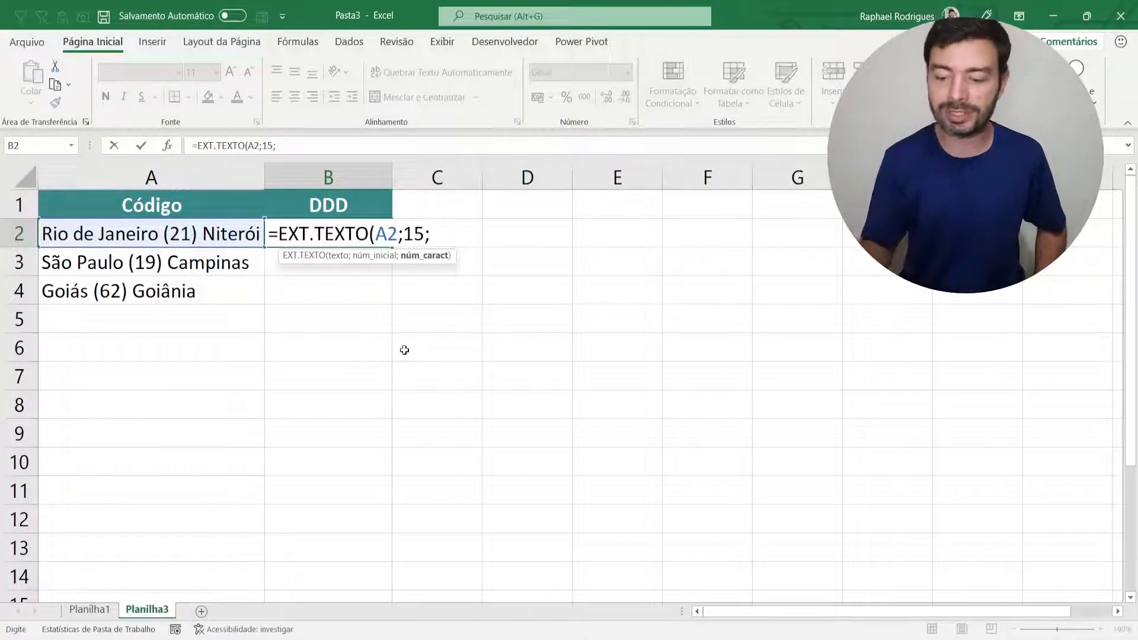
{"action": "type", "text": "2)"}
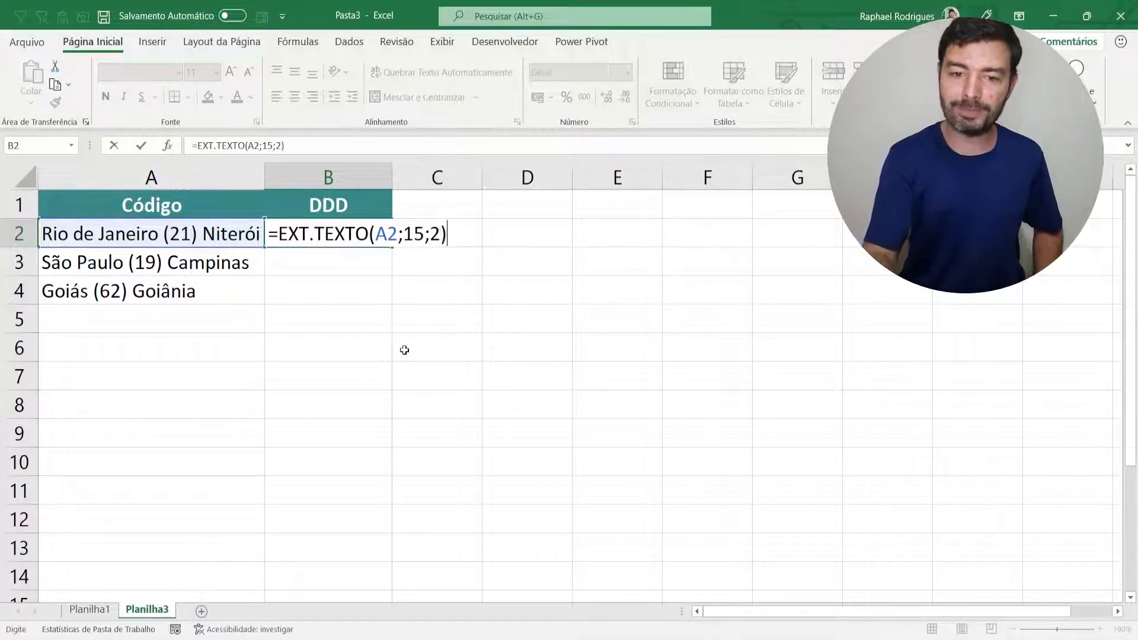
{"action": "key", "text": "Return"}
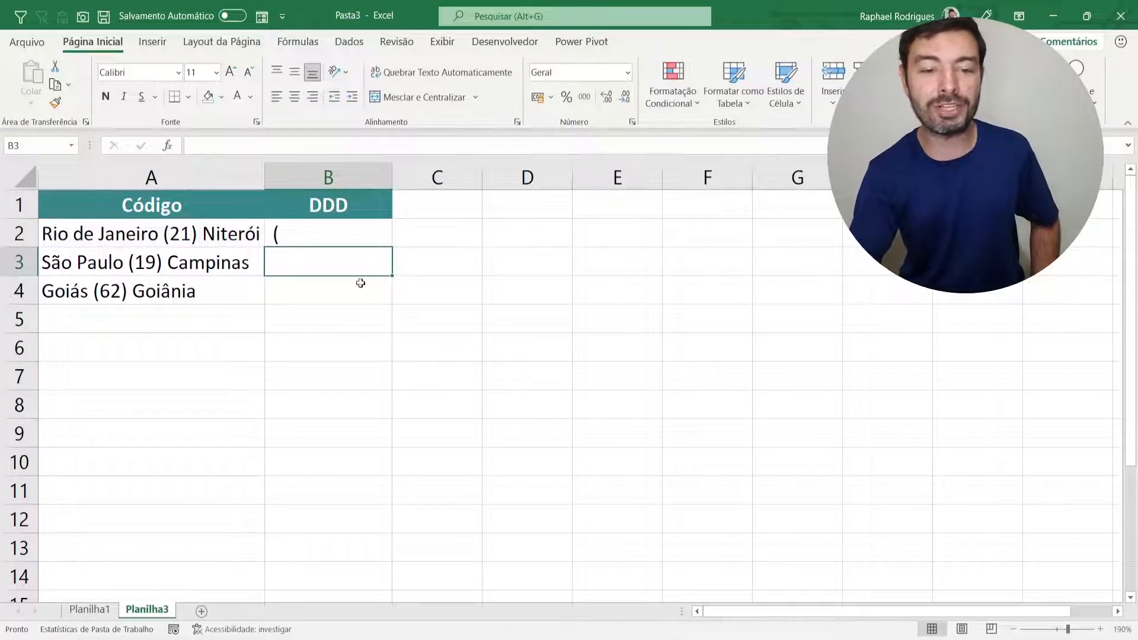
Set the start position in the B2 EXT.TEXTO formula to 17
{"action": "left_click", "coordinate": [307, 225]}
{"action": "double_click", "coordinate": [307, 225]}
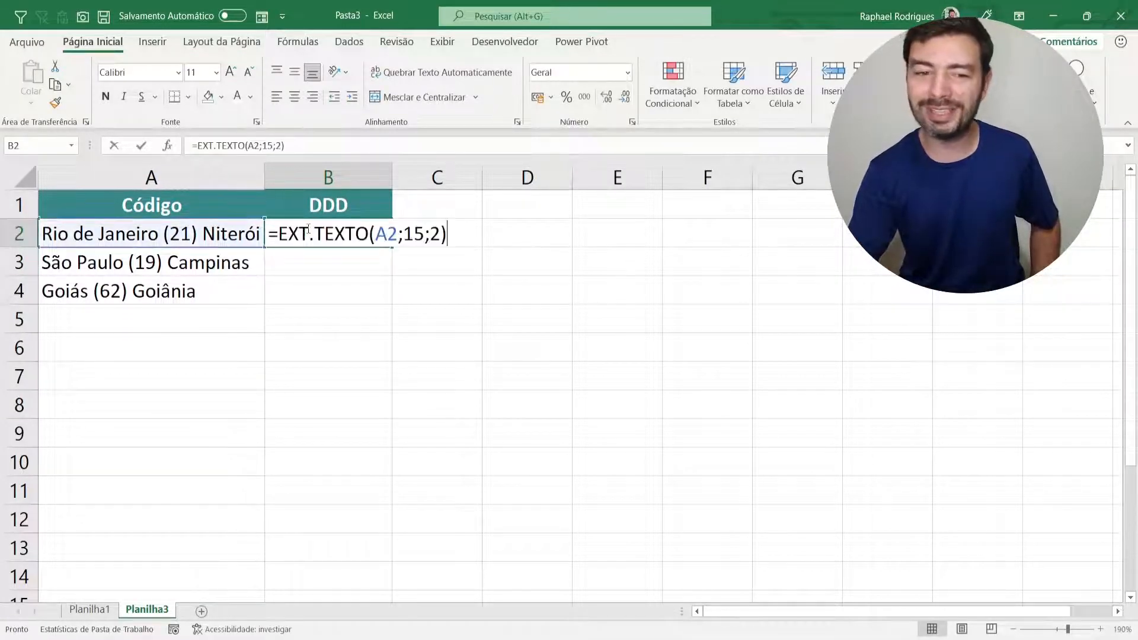
{"action": "left_click", "coordinate": [413, 233]}
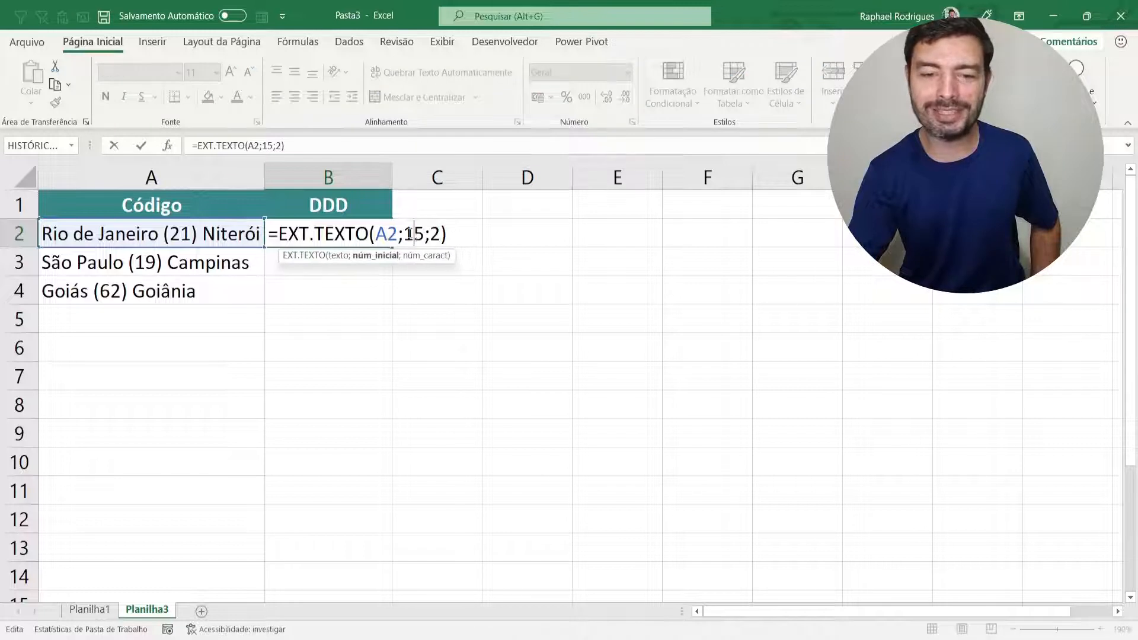
{"action": "left_click_drag", "start_coordinate": [418, 233], "coordinate": [425, 233]}
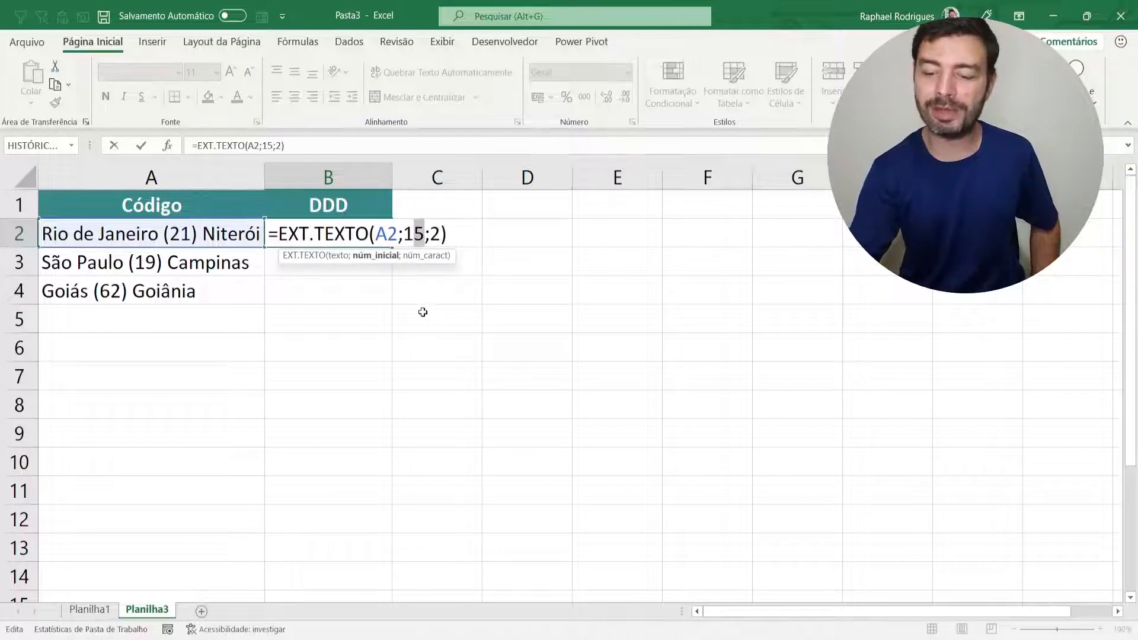
{"action": "type", "text": "7"}
{"action": "key", "text": "Return"}
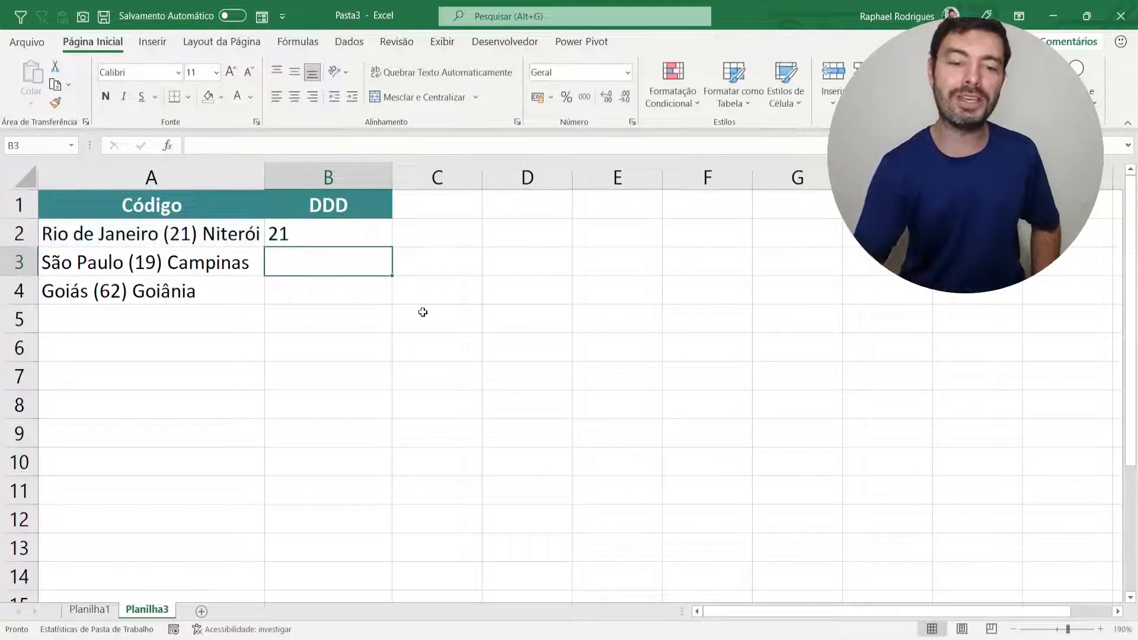
Examine the characters before the area code in A2 against the start position and character count arguments of the B2 formula
{"action": "left_click", "coordinate": [344, 233]}
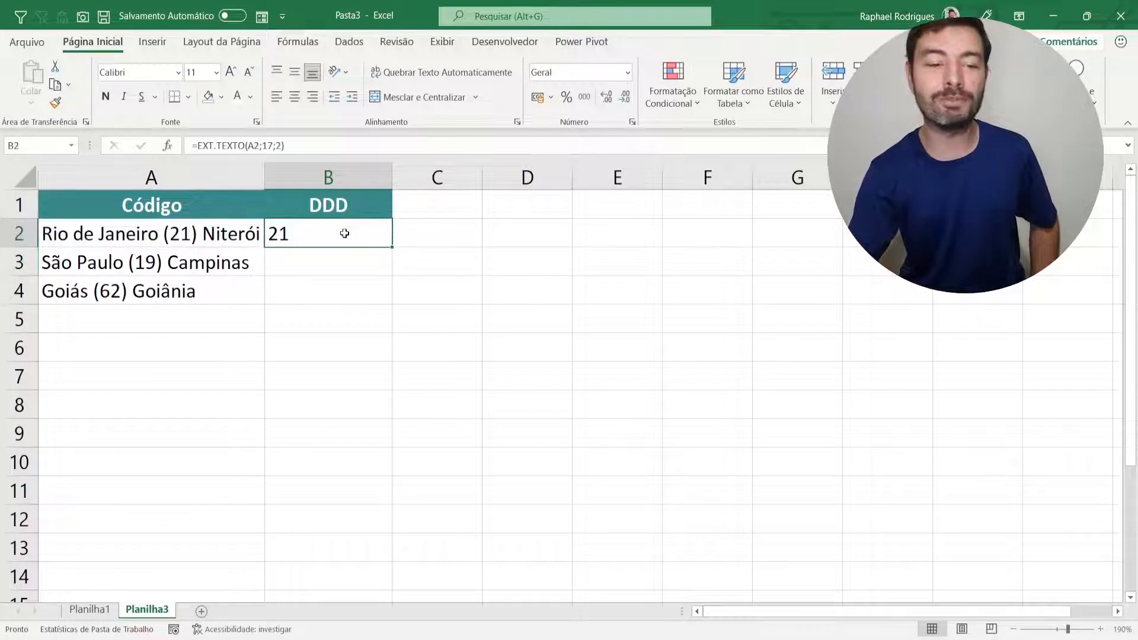
{"action": "double_click", "coordinate": [55, 235]}
{"action": "key", "text": "shift+Home"}
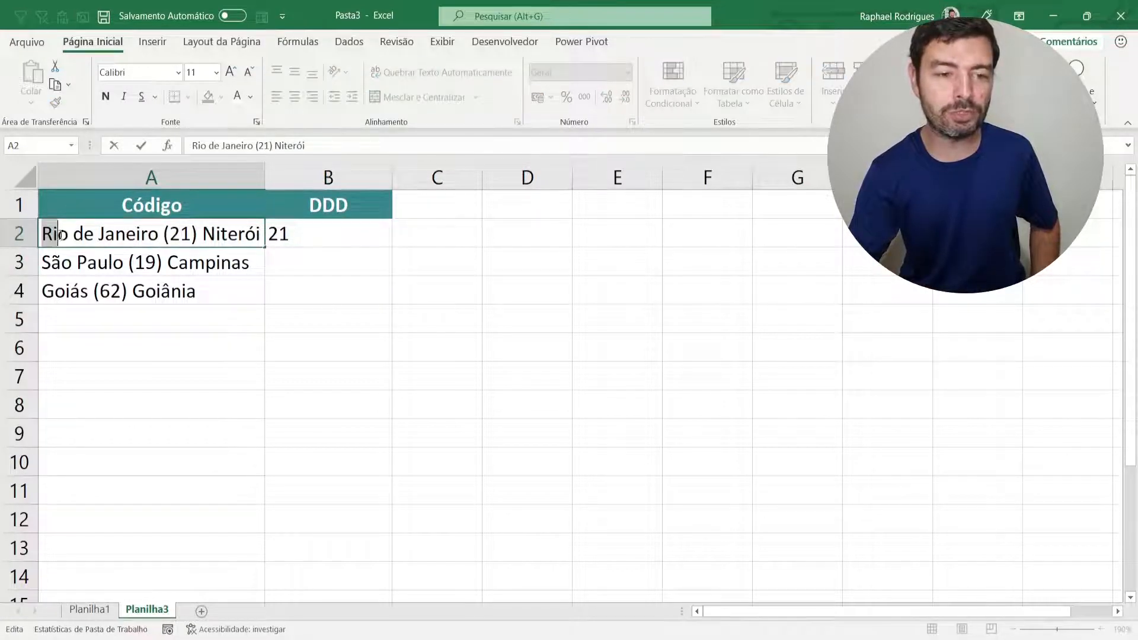
{"action": "left_click_drag", "start_coordinate": [59, 236], "coordinate": [170, 236]}
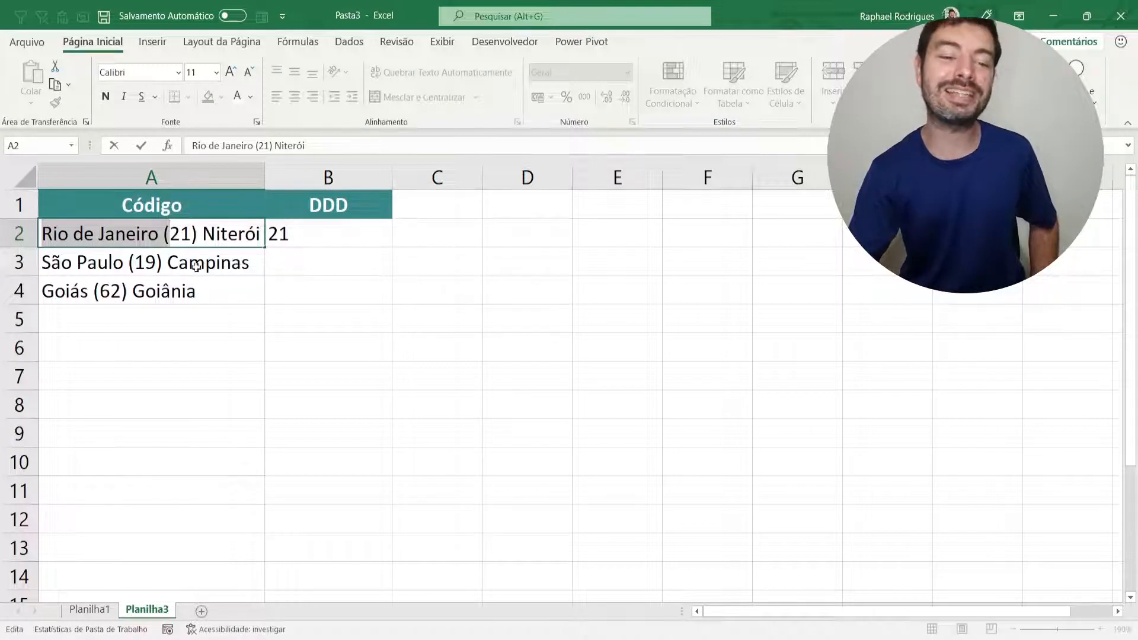
{"action": "left_click_drag", "start_coordinate": [172, 235], "coordinate": [189, 237]}
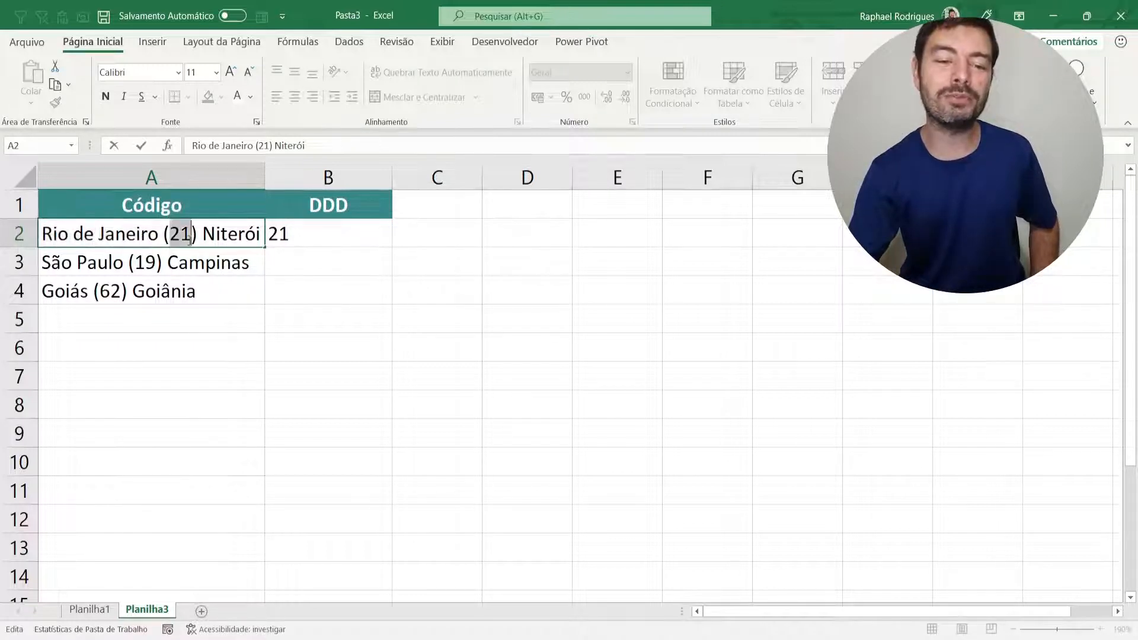
{"action": "key", "text": "Return"}
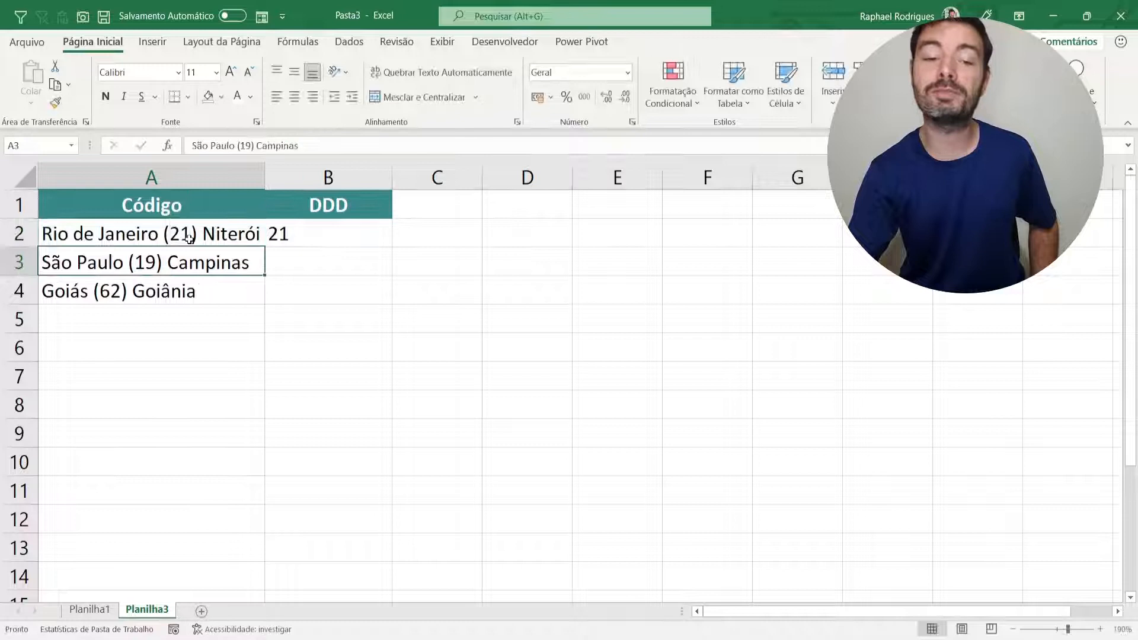
{"action": "double_click", "coordinate": [298, 232]}
{"action": "left_click", "coordinate": [405, 233]}
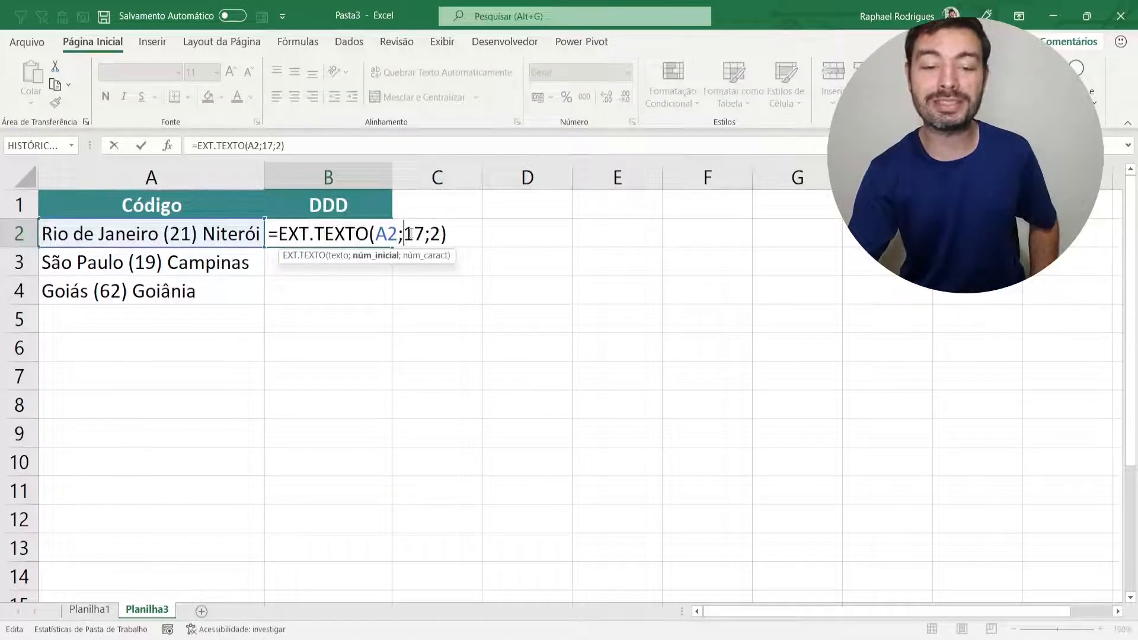
{"action": "left_click_drag", "start_coordinate": [402, 233], "coordinate": [418, 233]}
{"action": "left_click", "coordinate": [433, 235]}
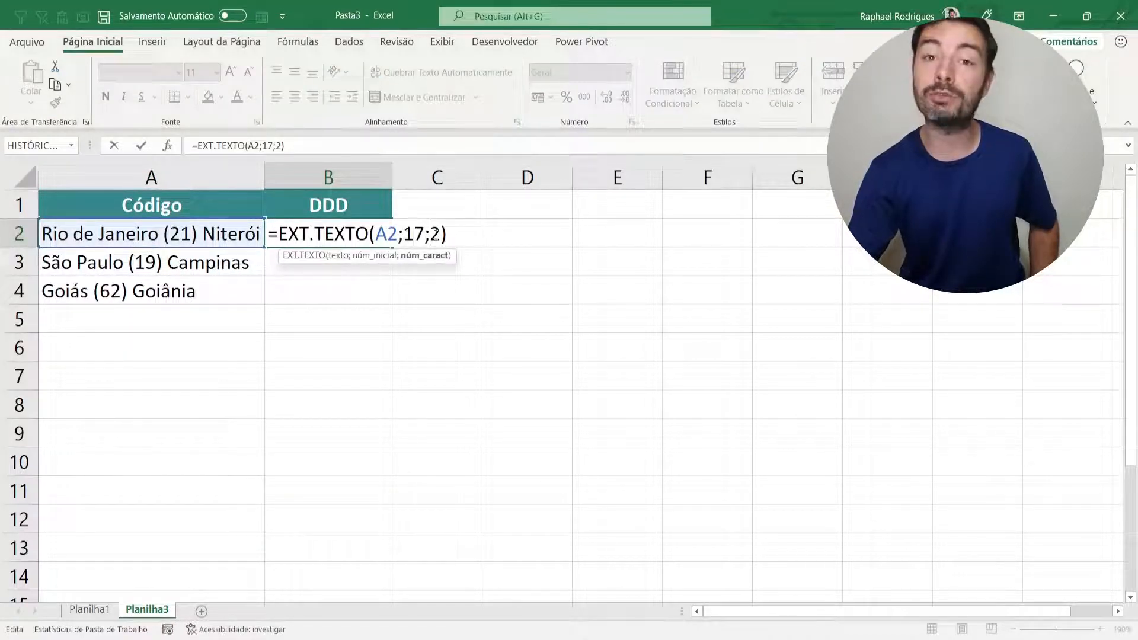
{"action": "key", "text": "Return"}
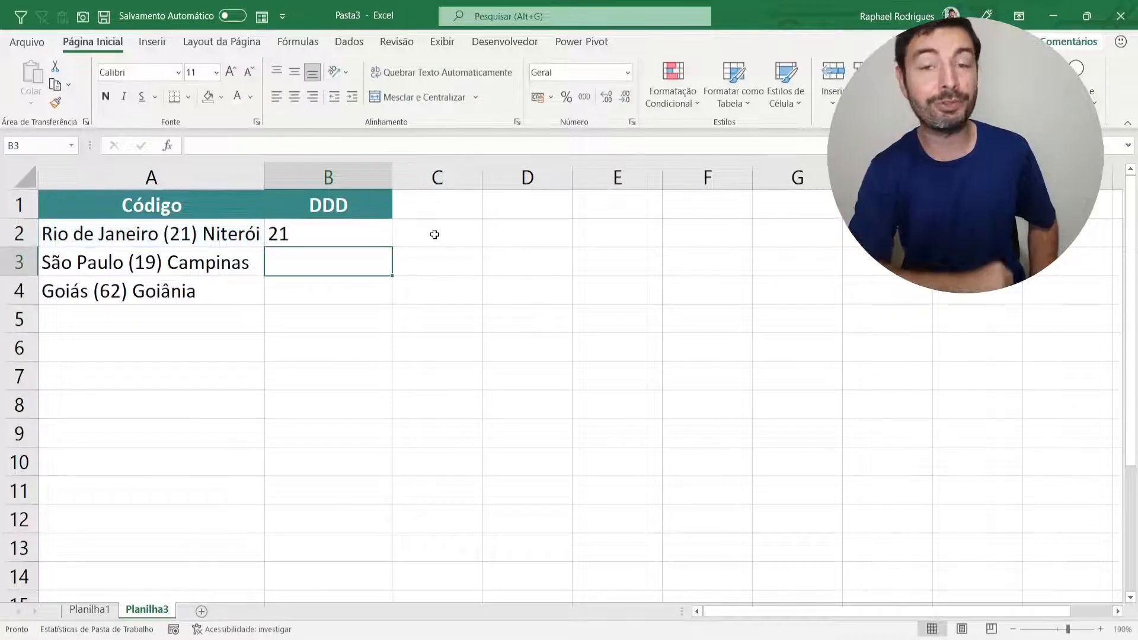
Copy the EXT.TEXTO formula from B2 to B3:B4 in the DDD column
{"action": "left_click", "coordinate": [389, 229]}
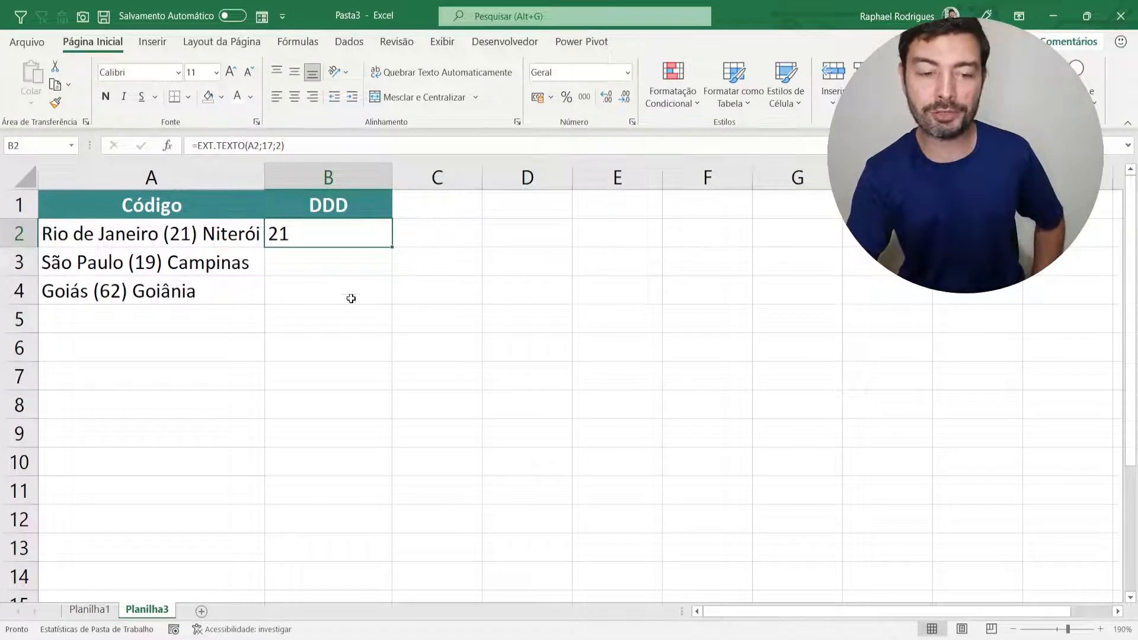
{"action": "left_click", "coordinate": [212, 265]}
{"action": "left_click", "coordinate": [323, 234]}
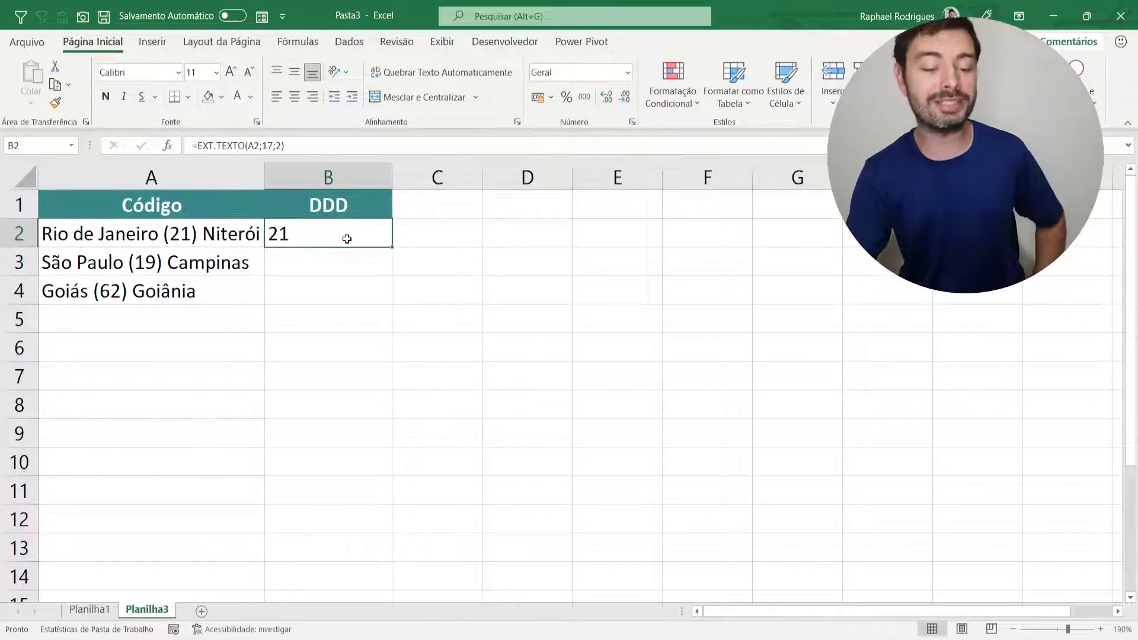
{"action": "key", "text": "ctrl+c"}
{"action": "left_click_drag", "start_coordinate": [326, 259], "coordinate": [325, 284]}
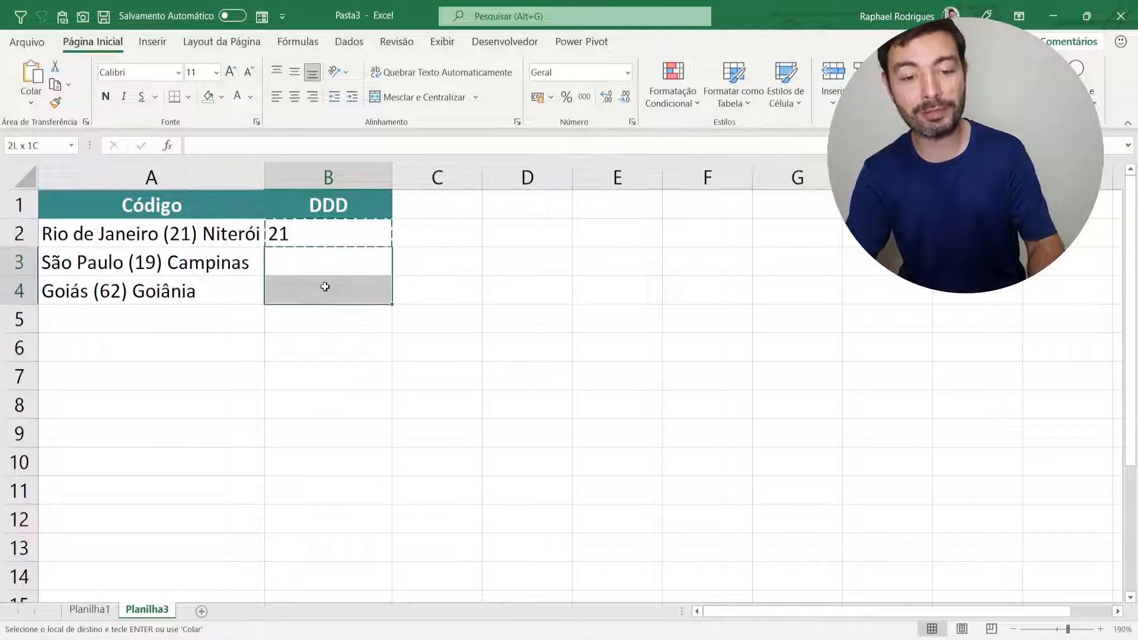
{"action": "key", "text": "ctrl+v"}
{"action": "left_click", "coordinate": [331, 376]}
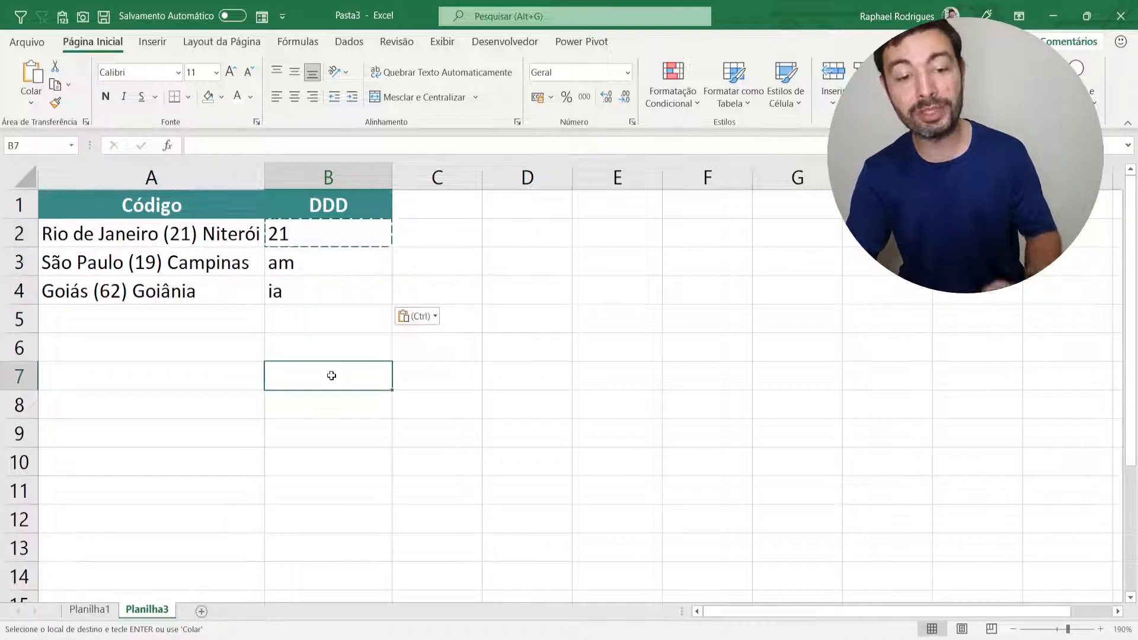
Check the formulas in B3:B4 against their entries, compare with the code pattern on Planilha1, and locate the opening parenthesis in A2
{"action": "left_click", "coordinate": [320, 257]}
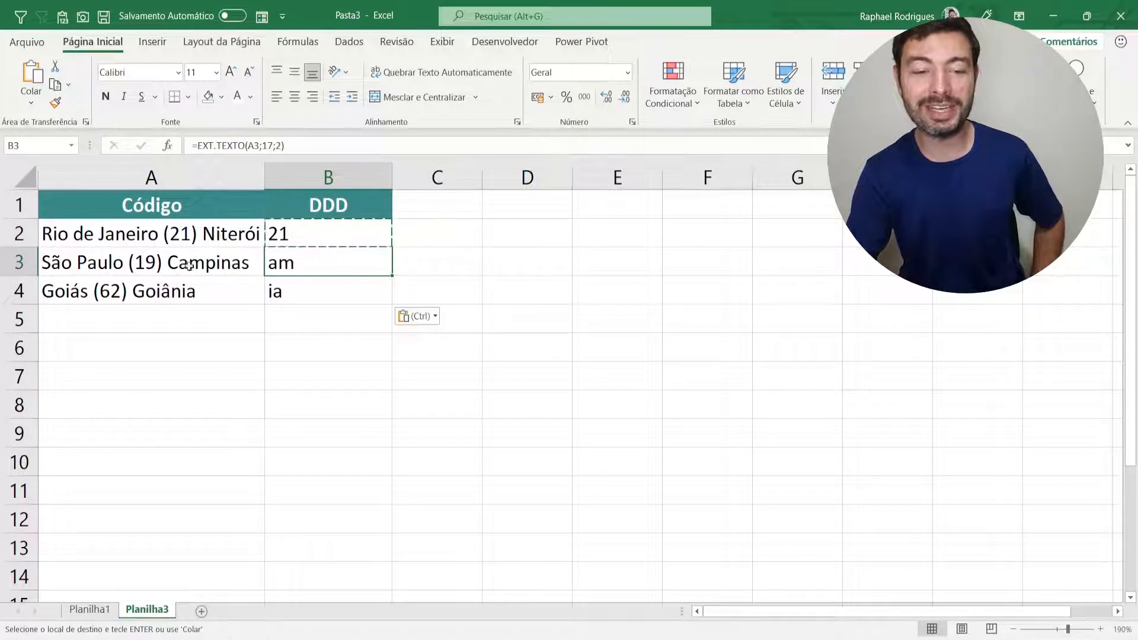
{"action": "left_click", "coordinate": [304, 289]}
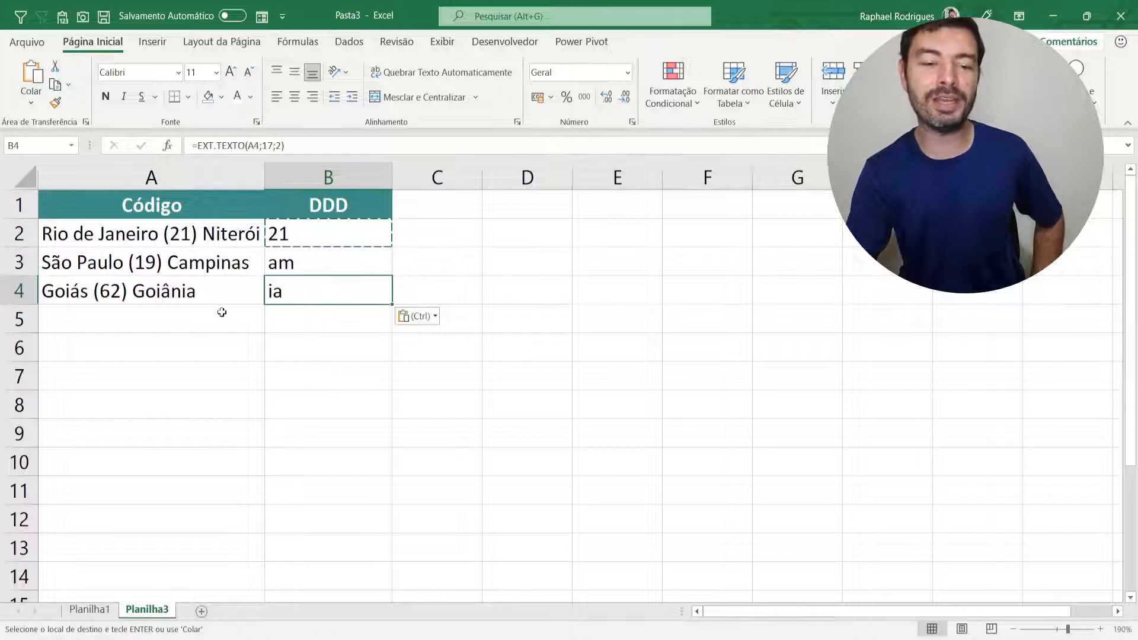
{"action": "left_click", "coordinate": [316, 234]}
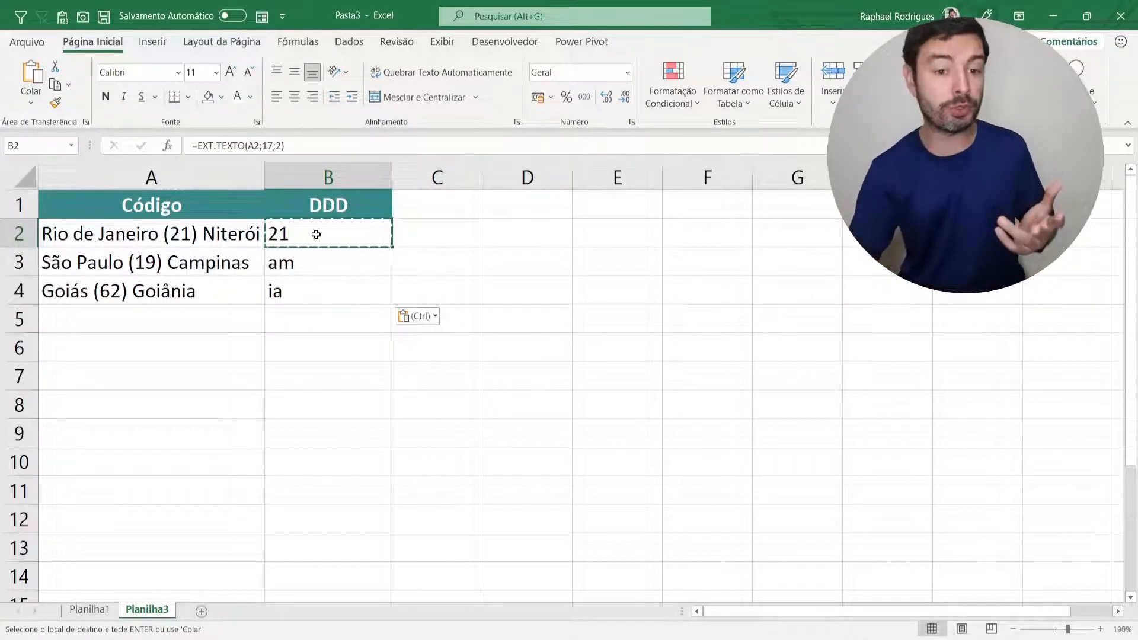
{"action": "left_click", "coordinate": [90, 609]}
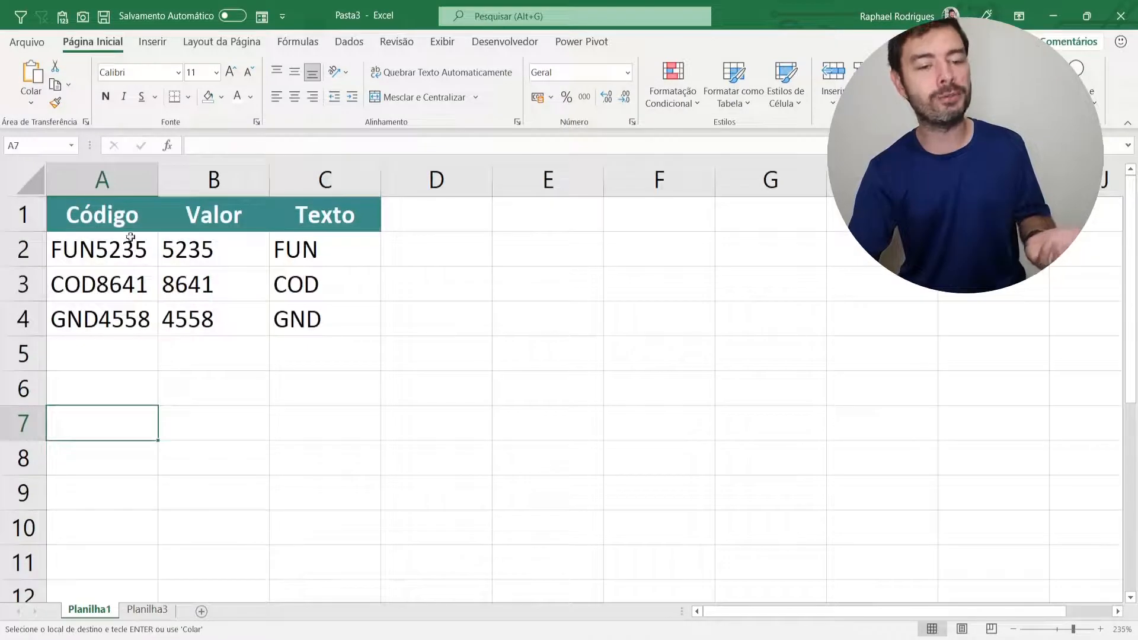
{"action": "left_click_drag", "start_coordinate": [100, 249], "coordinate": [122, 308]}
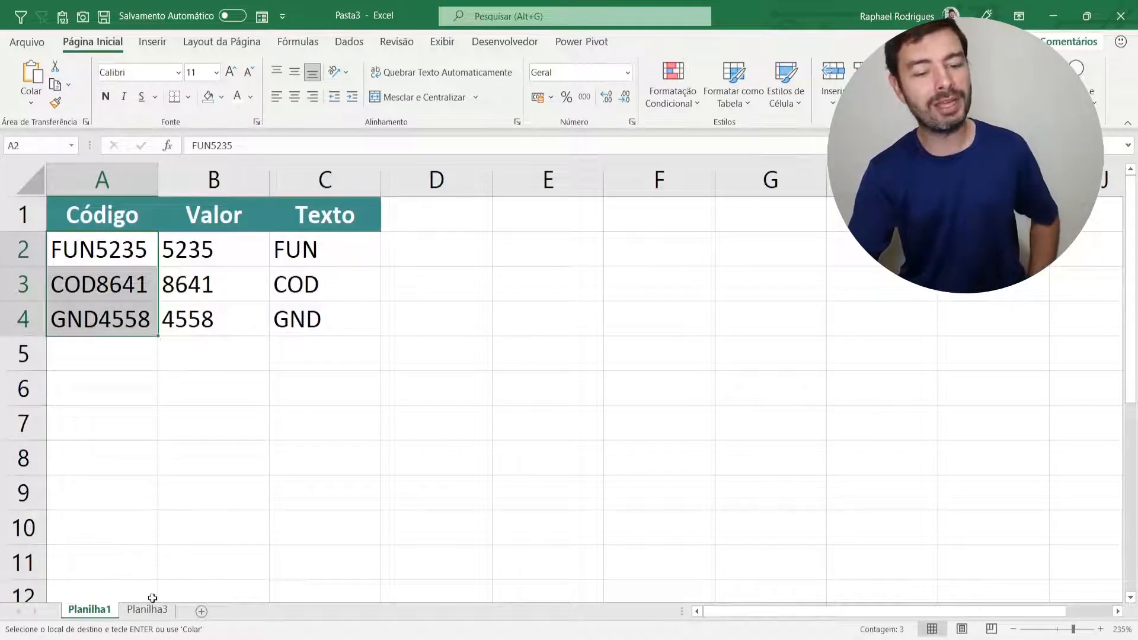
{"action": "left_click", "coordinate": [147, 610]}
{"action": "left_click", "coordinate": [313, 349]}
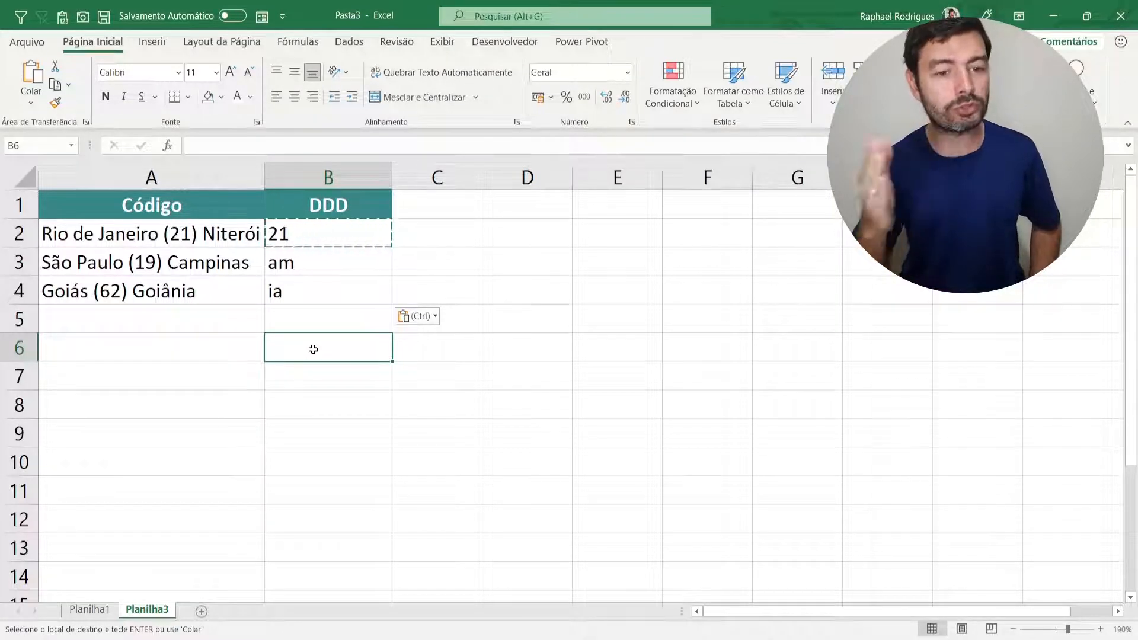
{"action": "double_click", "coordinate": [166, 234]}
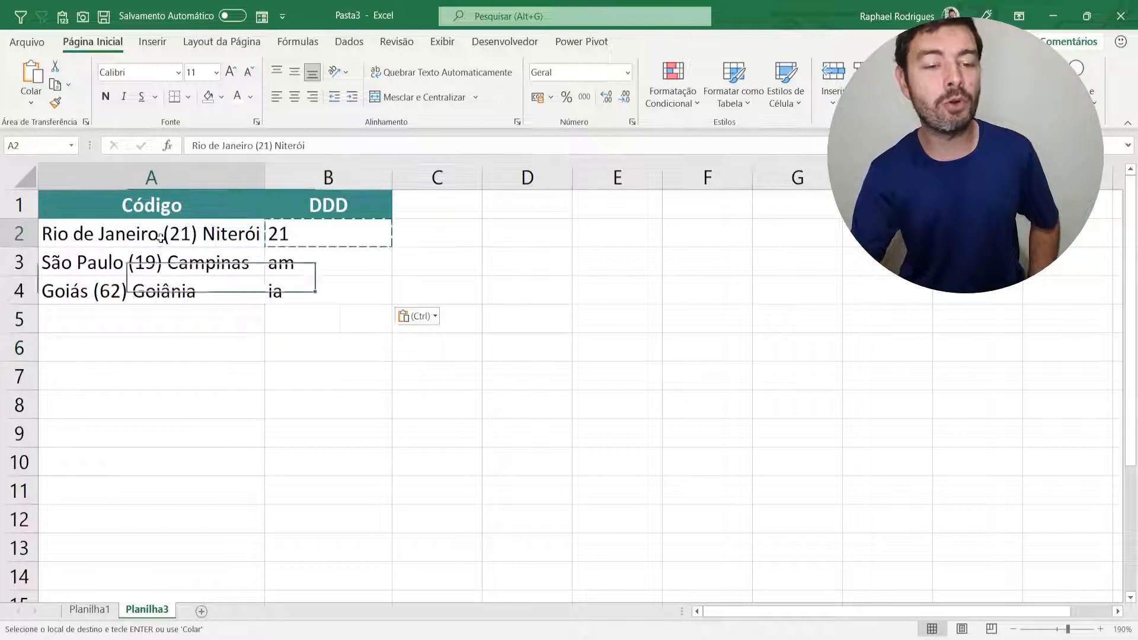
{"action": "key", "text": "shift+Right"}
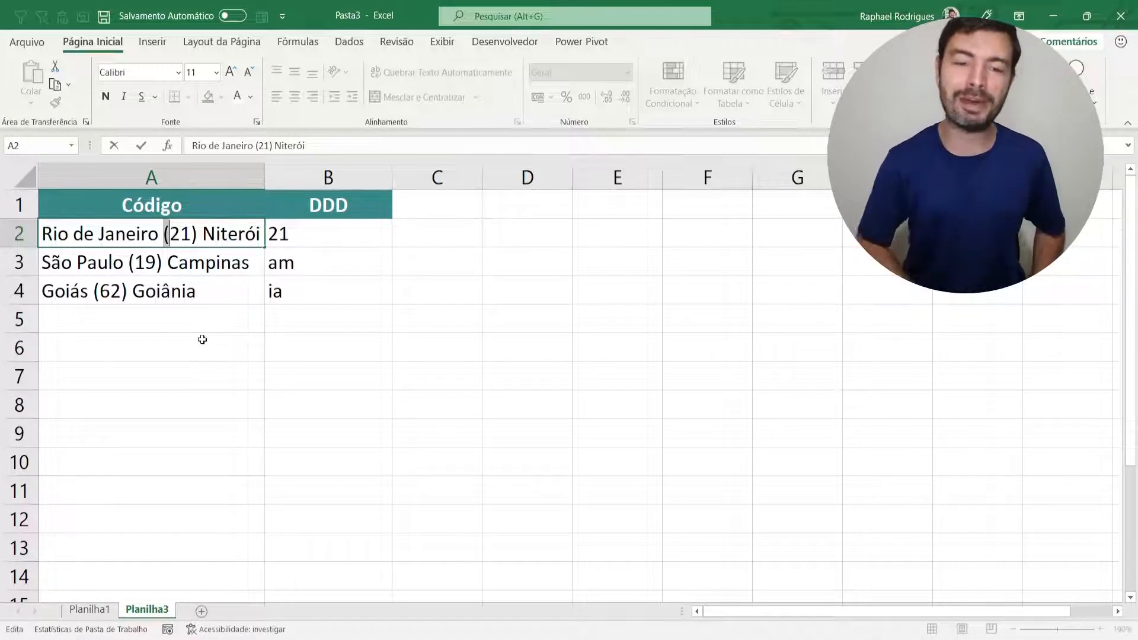
{"action": "key", "text": "Escape"}
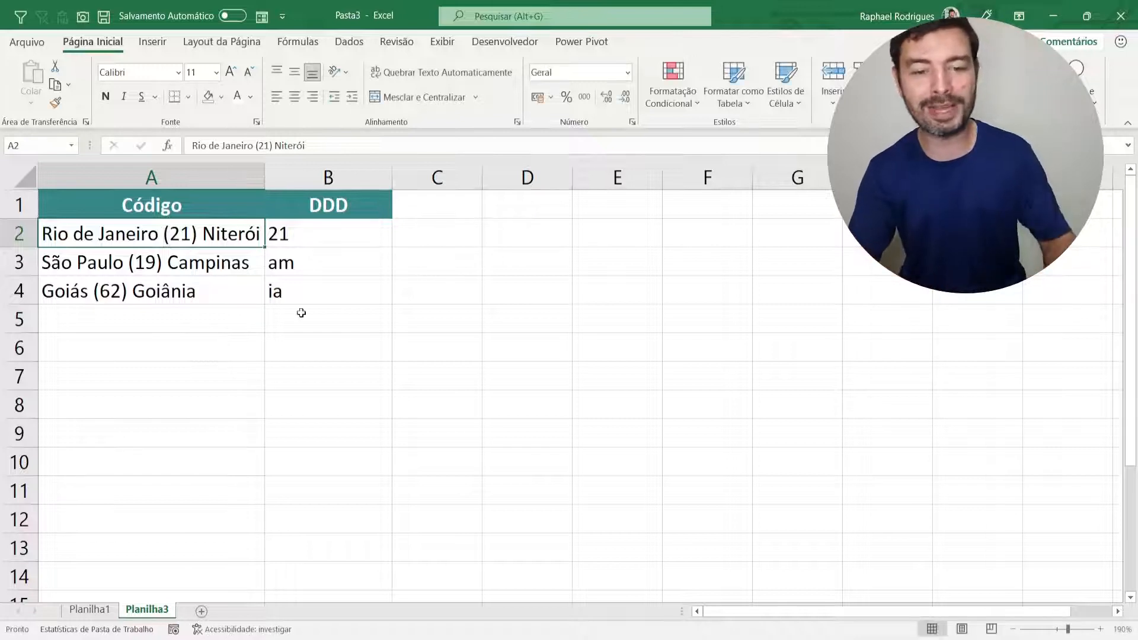
Review the start position argument in the B2 formula and clear the EXT.TEXTO formulas from B2:B4 in the DDD column
{"action": "double_click", "coordinate": [333, 228]}
{"action": "left_click", "coordinate": [409, 233]}
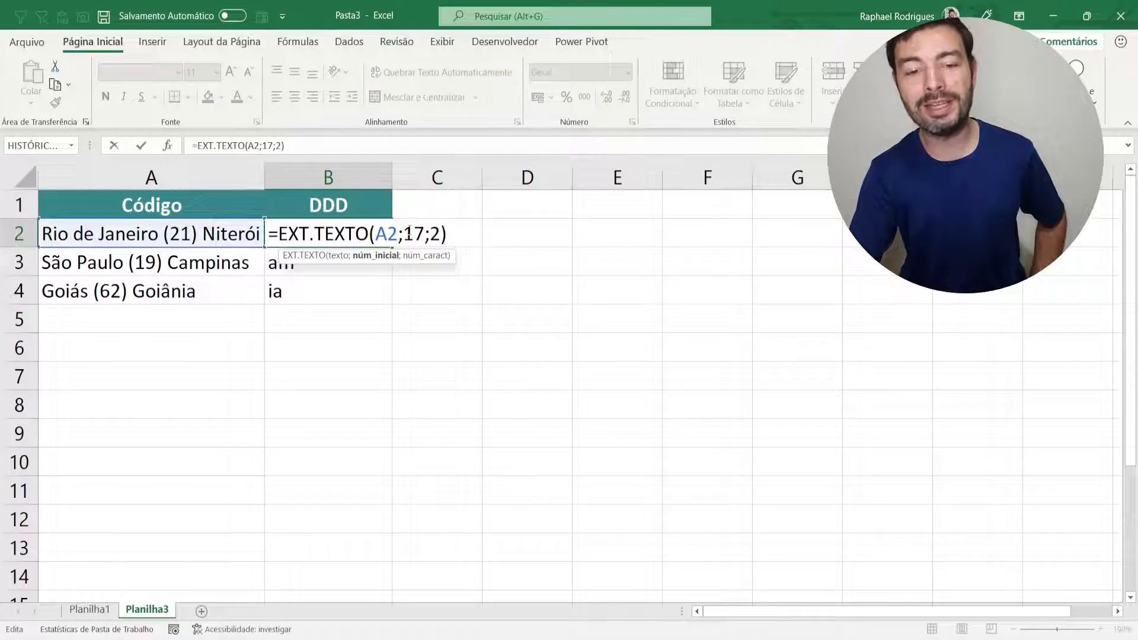
{"action": "left_click_drag", "start_coordinate": [404, 232], "coordinate": [423, 234]}
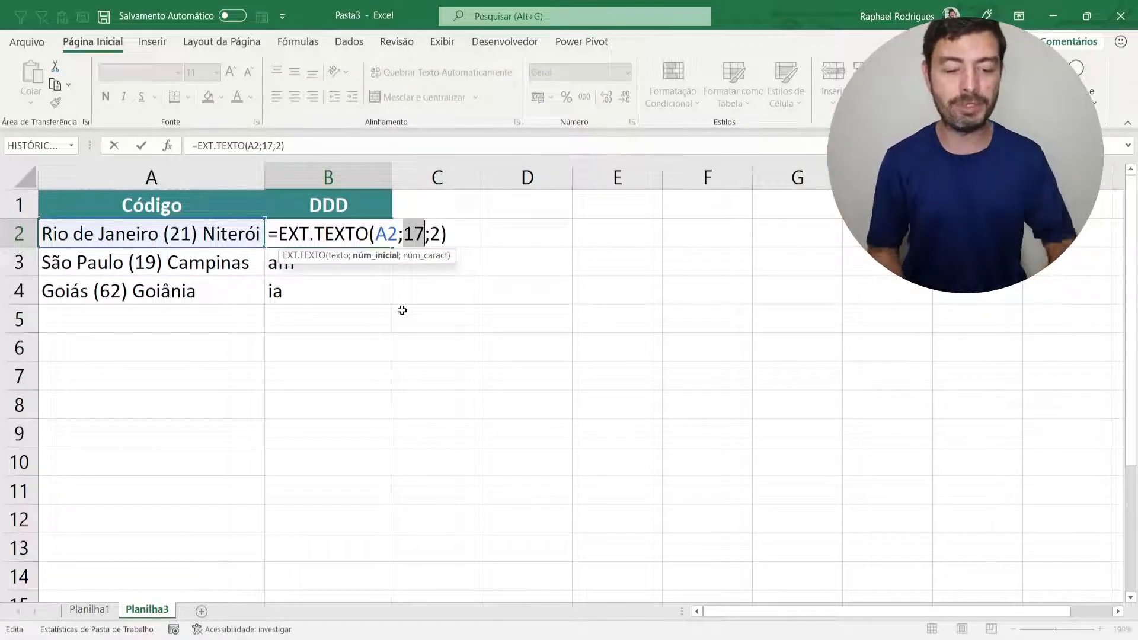
{"action": "key", "text": "ctrl+Return"}
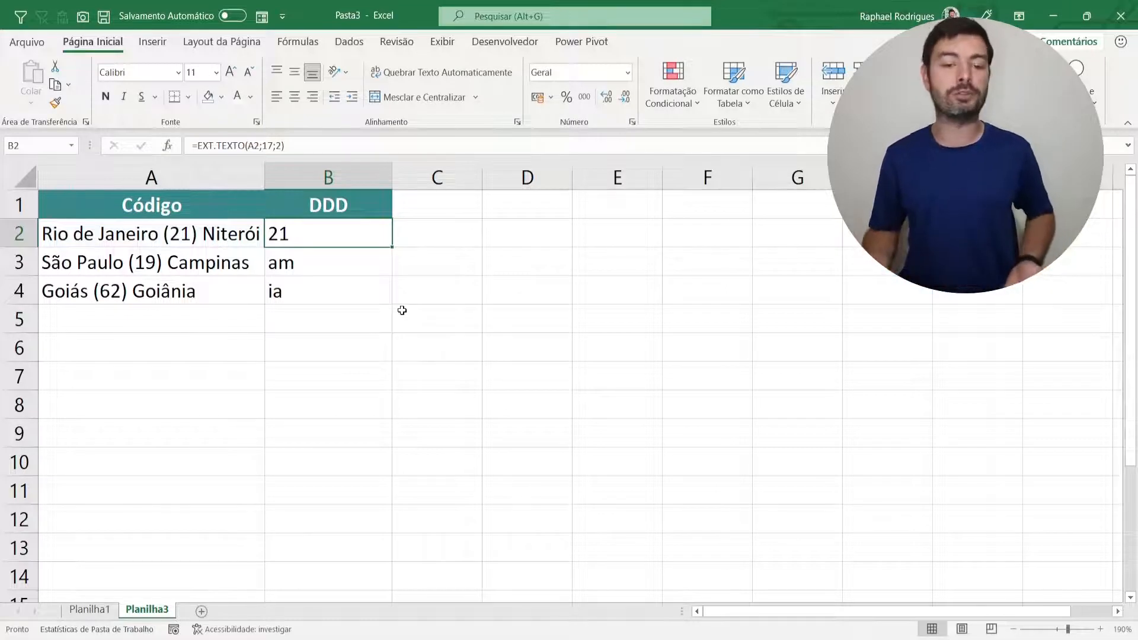
{"action": "key", "text": "shift+Down"}
{"action": "key", "text": "shift+Down"}
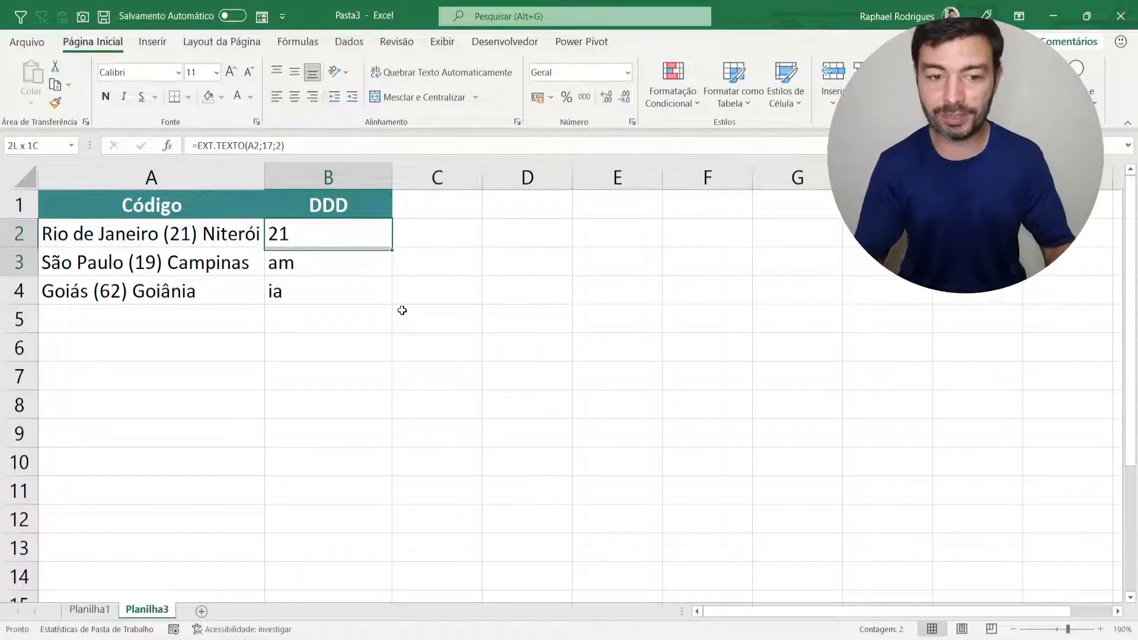
{"action": "key", "text": "Delete"}
Enter =LOCALIZAR("(";A2) in C2 to find the position of the opening parenthesis in A2
{"action": "key", "text": "Right"}
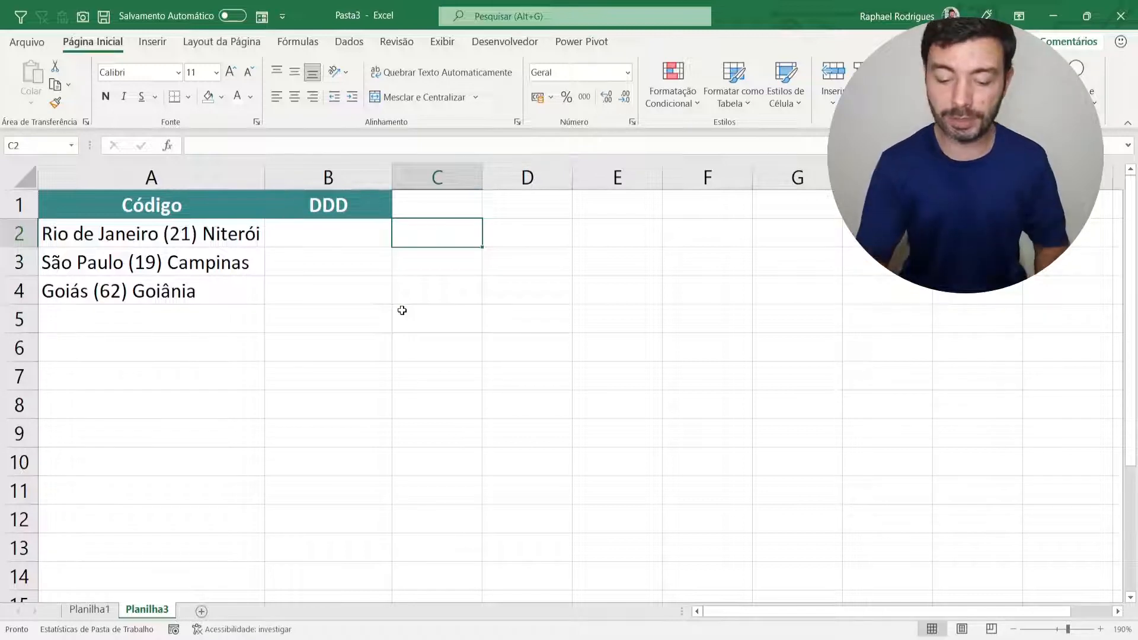
{"action": "type", "text": "=loca"}
{"action": "key", "text": "Tab"}
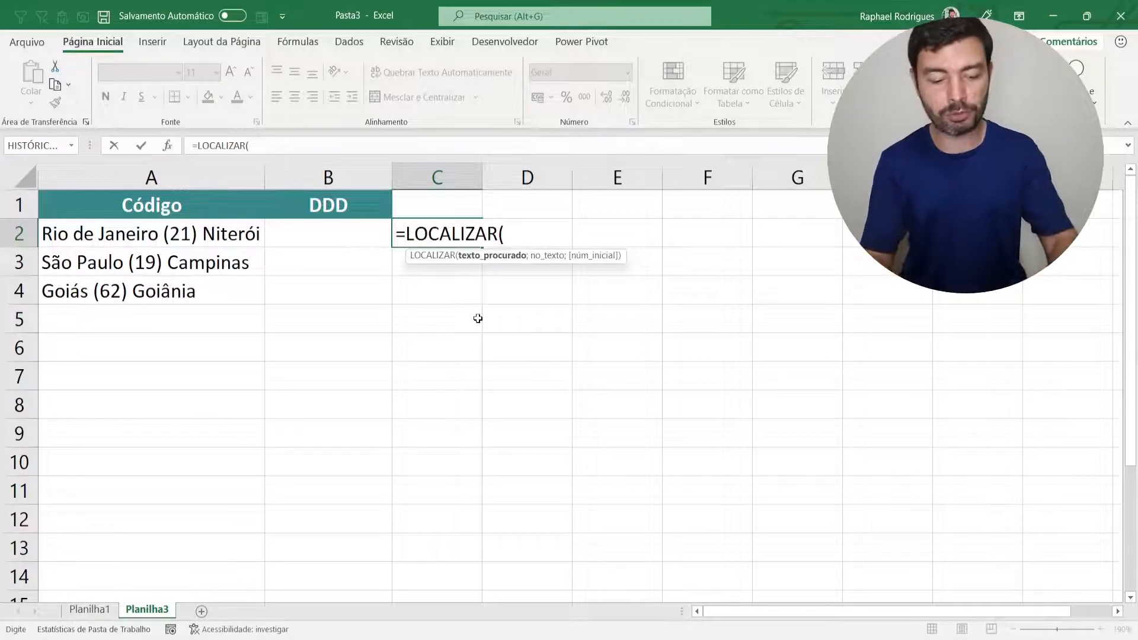
{"action": "type", "text": "(\""}
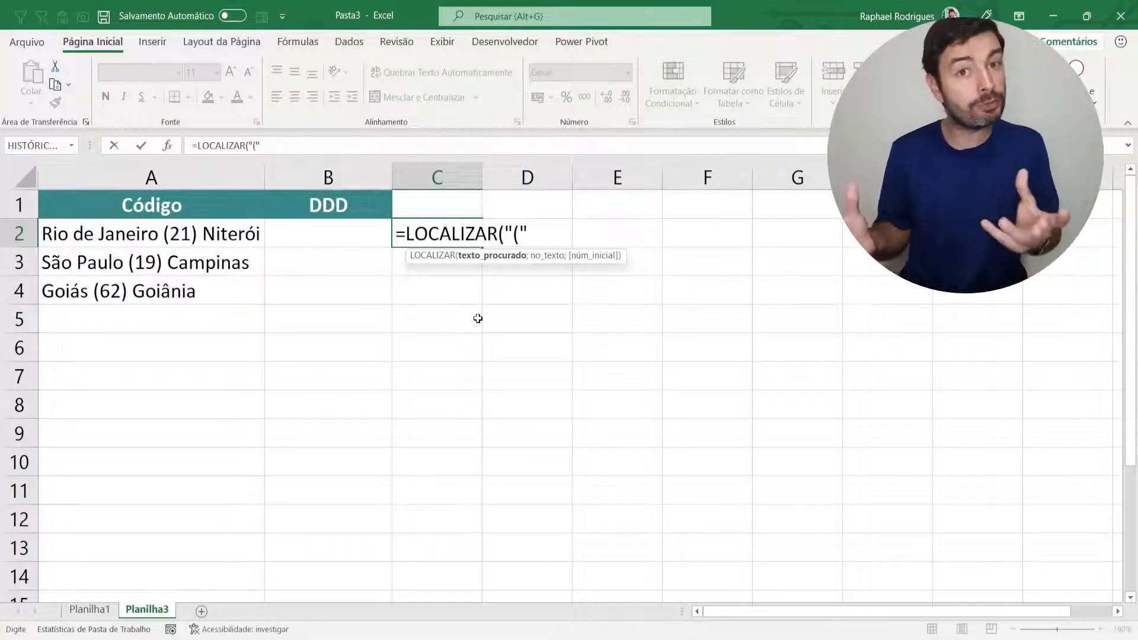
{"action": "type", "text": ";"}
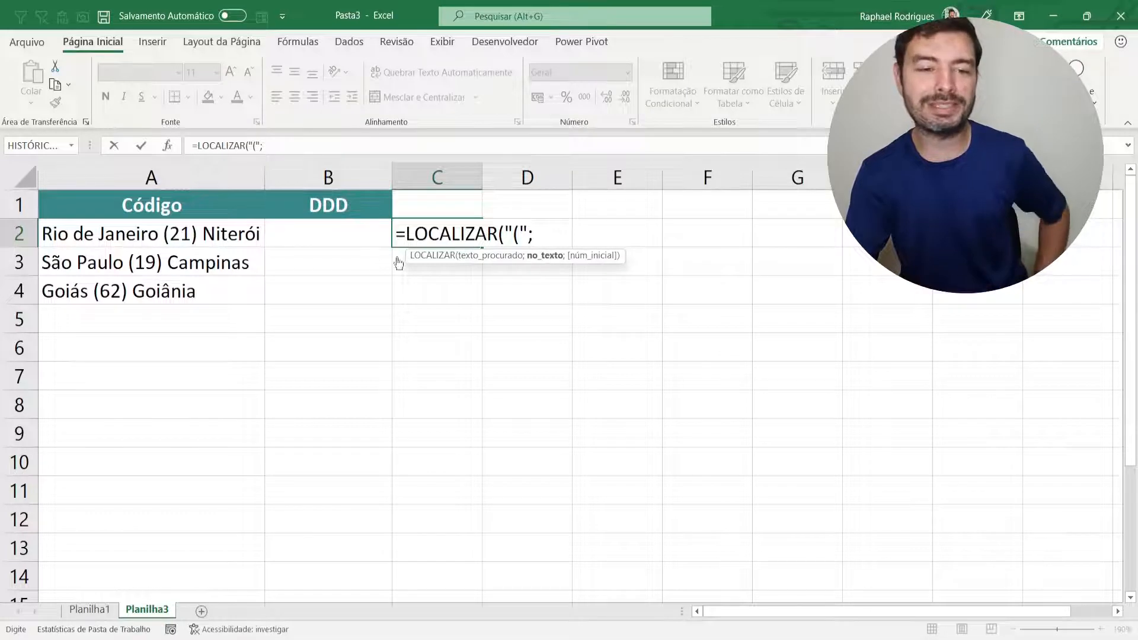
{"action": "left_click", "coordinate": [170, 230]}
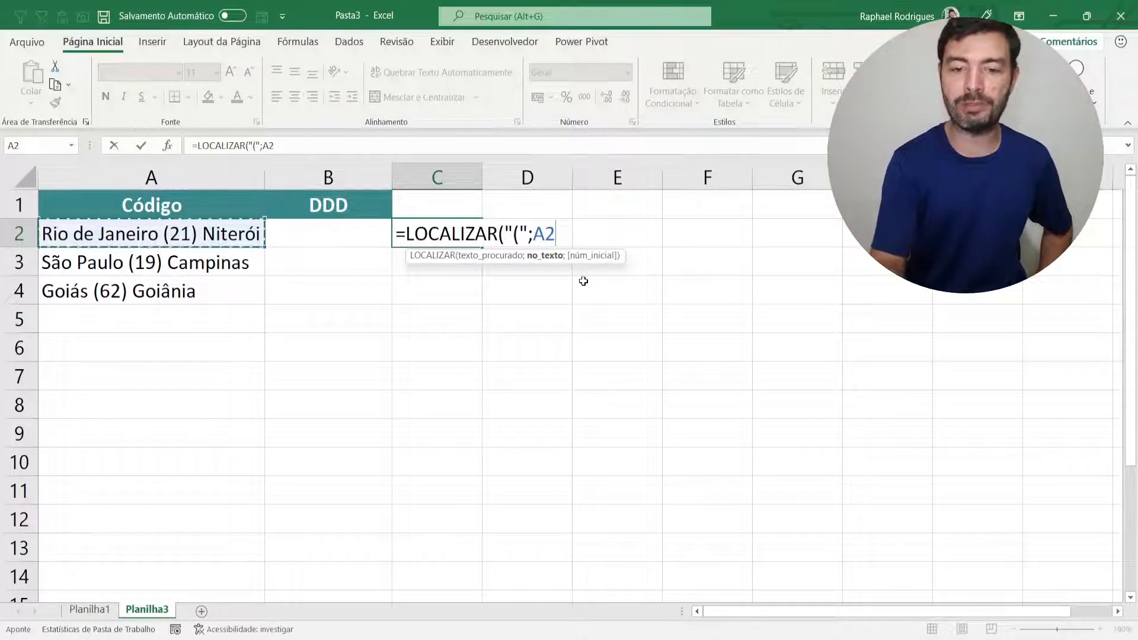
{"action": "type", "text": ")"}
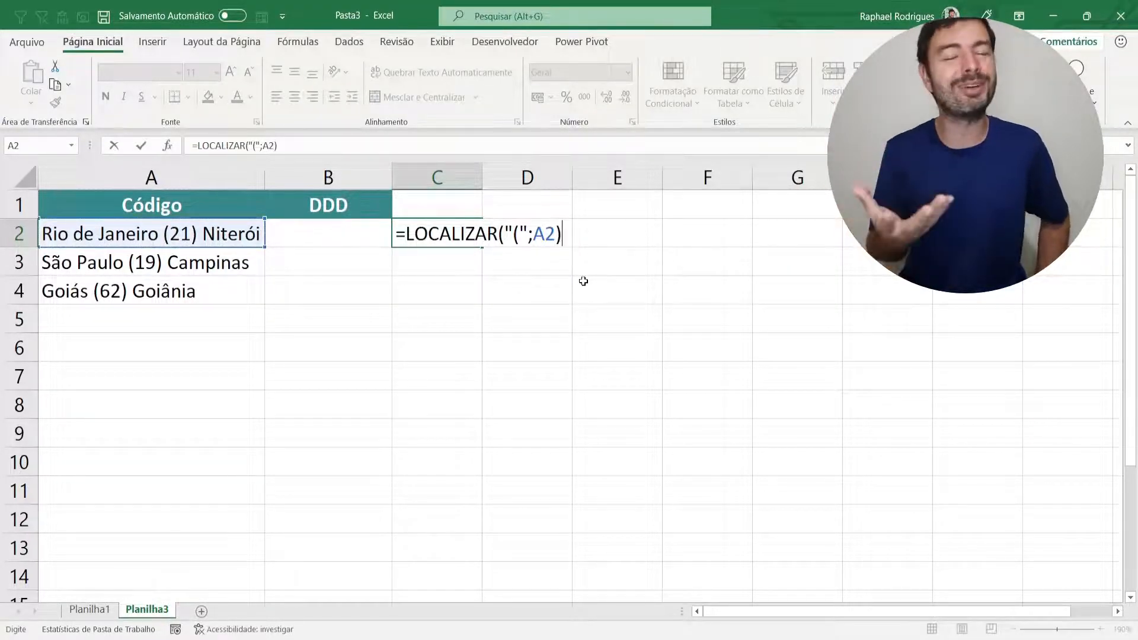
{"action": "key", "text": "Return"}
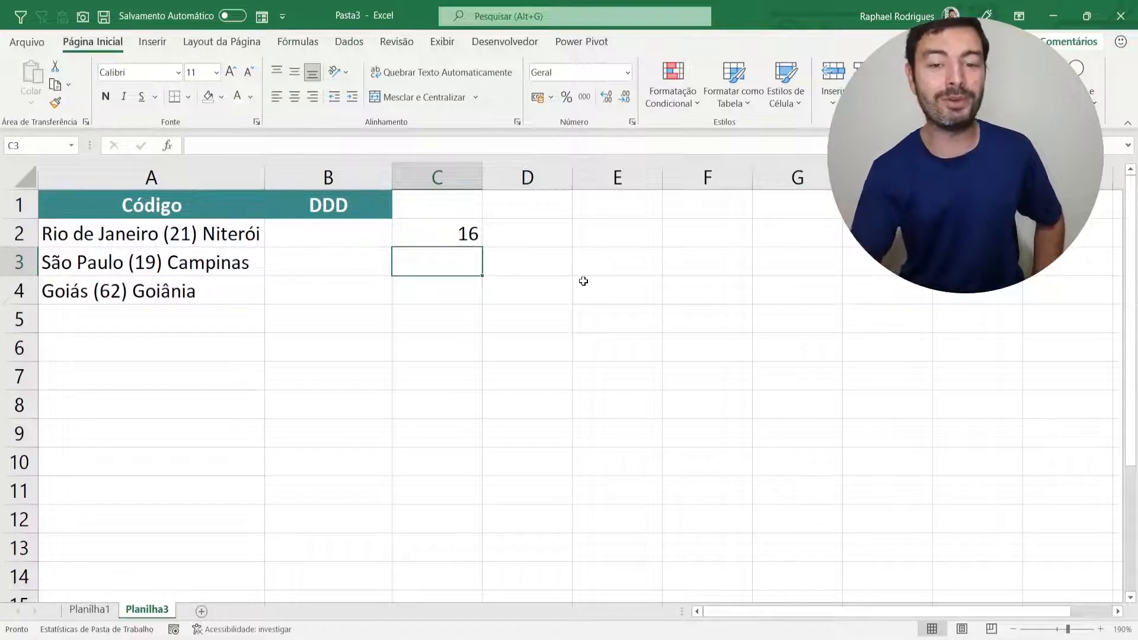
Add +1 to the end of the LOCALIZAR formula in C2
{"action": "left_click", "coordinate": [452, 234]}
{"action": "double_click", "coordinate": [450, 239]}
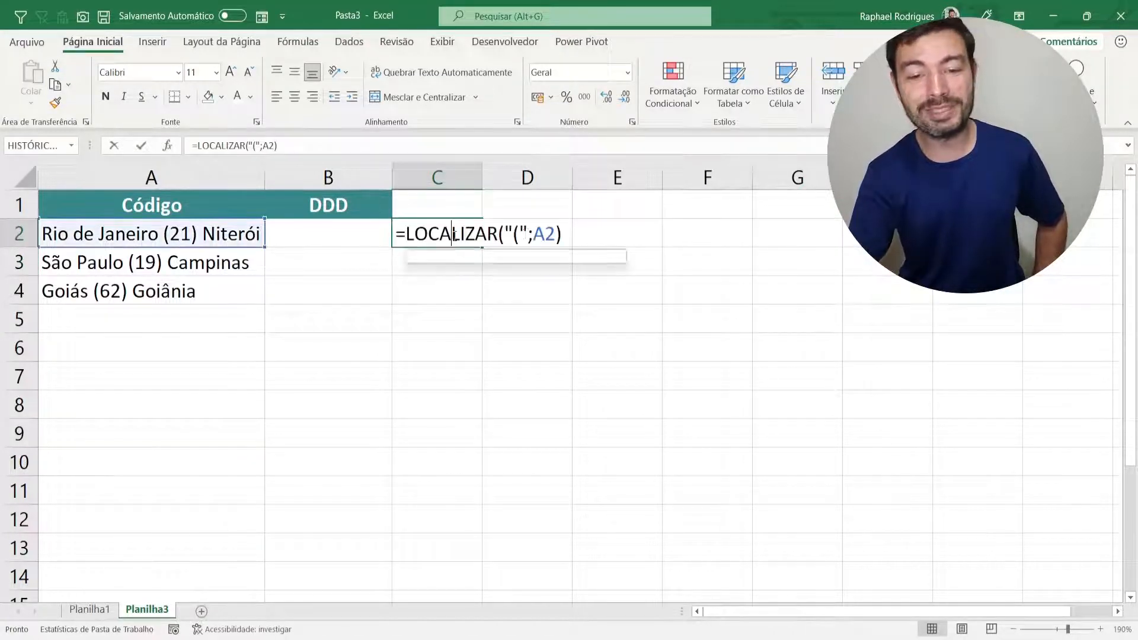
{"action": "left_click", "coordinate": [570, 237]}
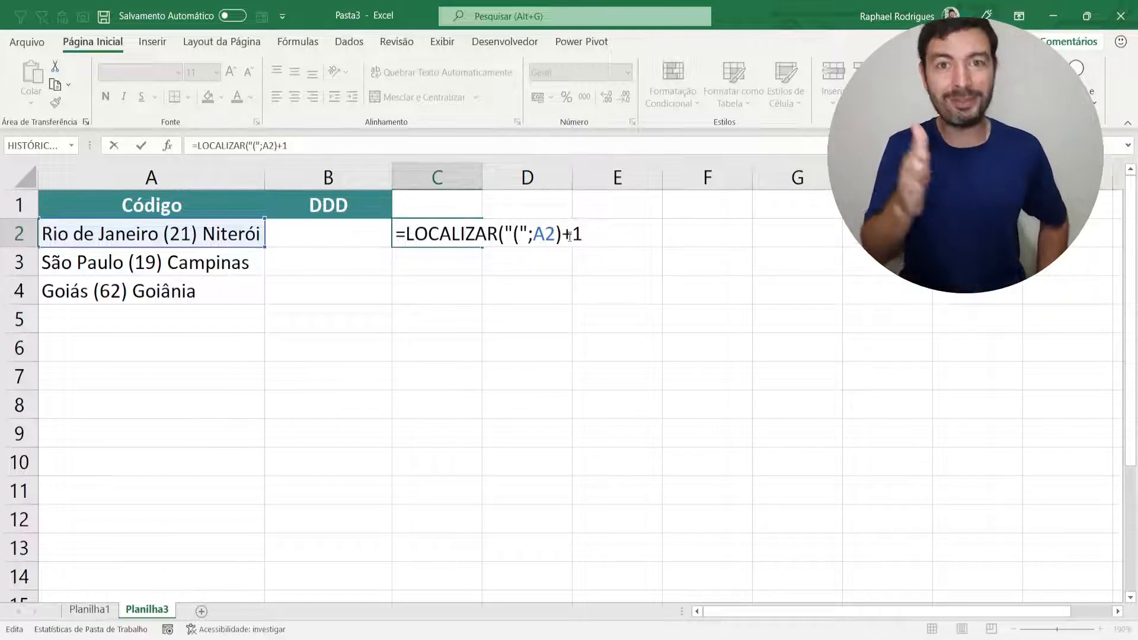
{"action": "key", "text": "Return"}
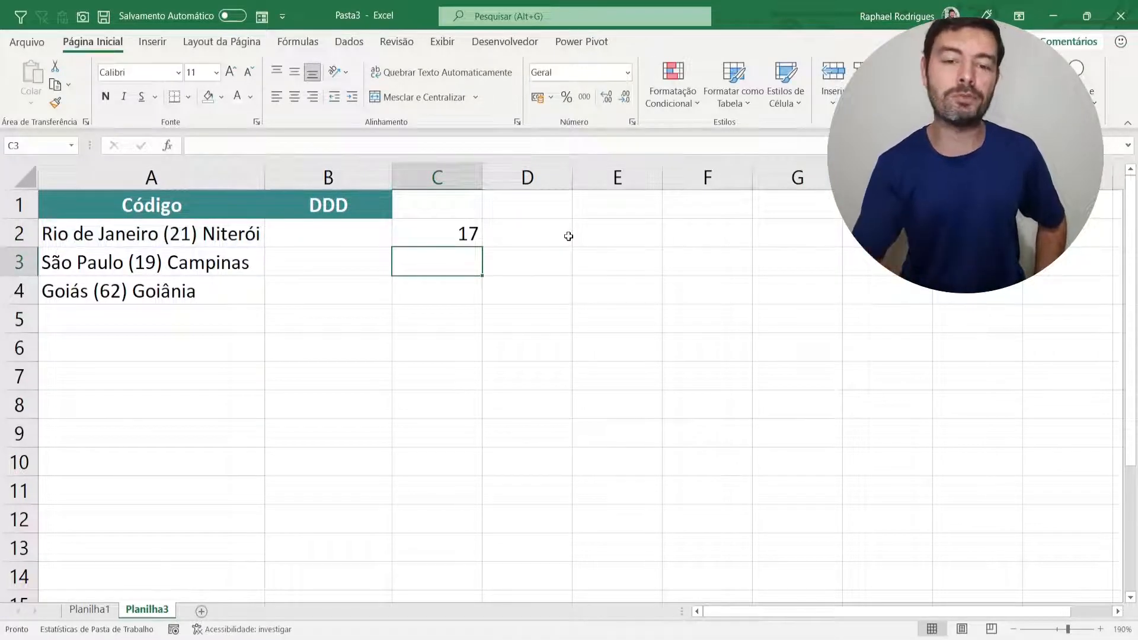
{"action": "left_click", "coordinate": [365, 234]}
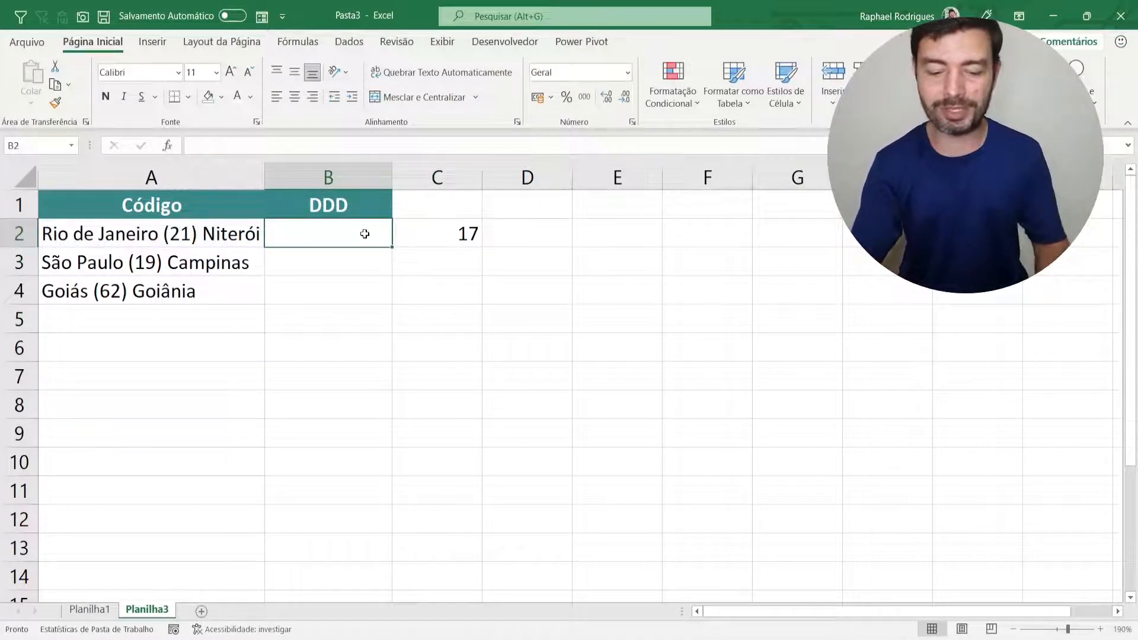
{"action": "type", "text": "=ext"}
{"action": "key", "text": "Tab"}
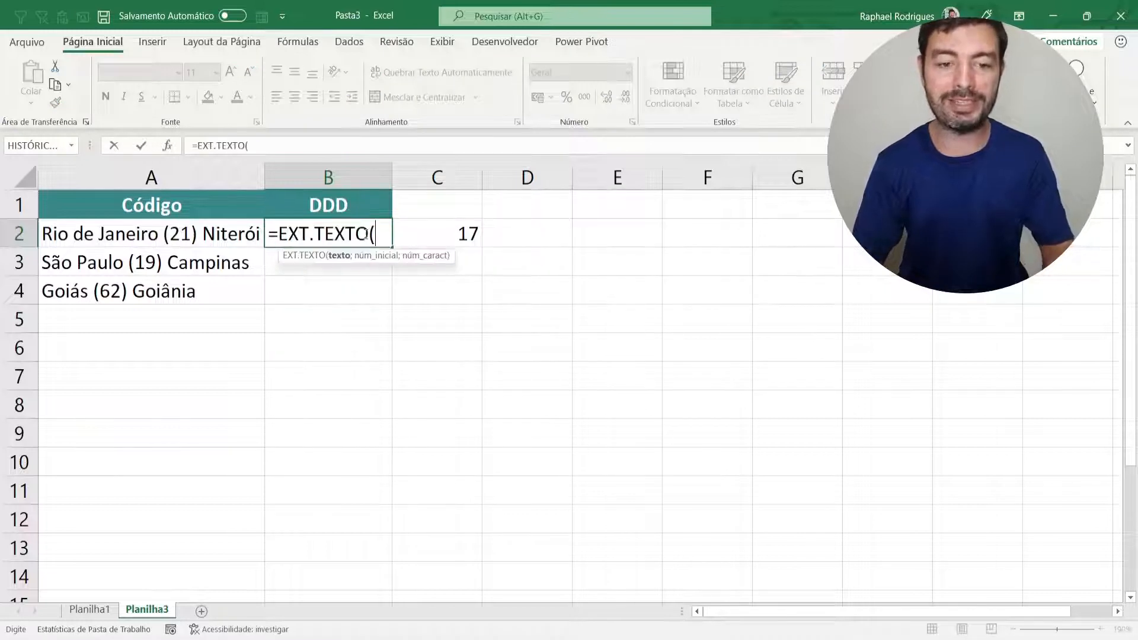
{"action": "left_click", "coordinate": [216, 234]}
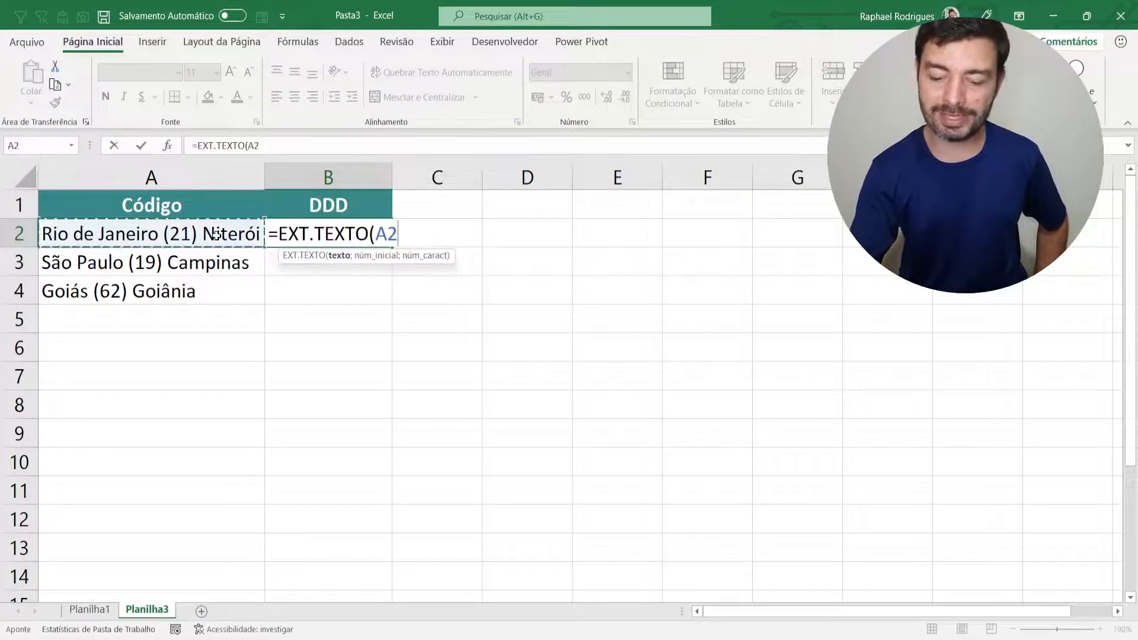
{"action": "type", "text": ";"}
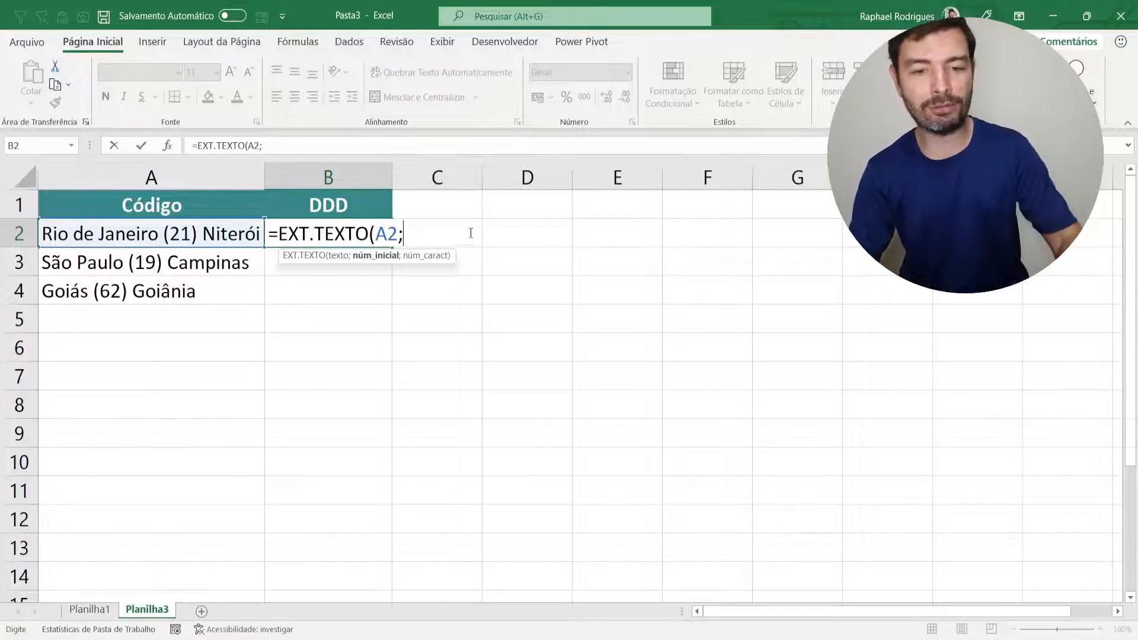
{"action": "key", "text": "Escape"}
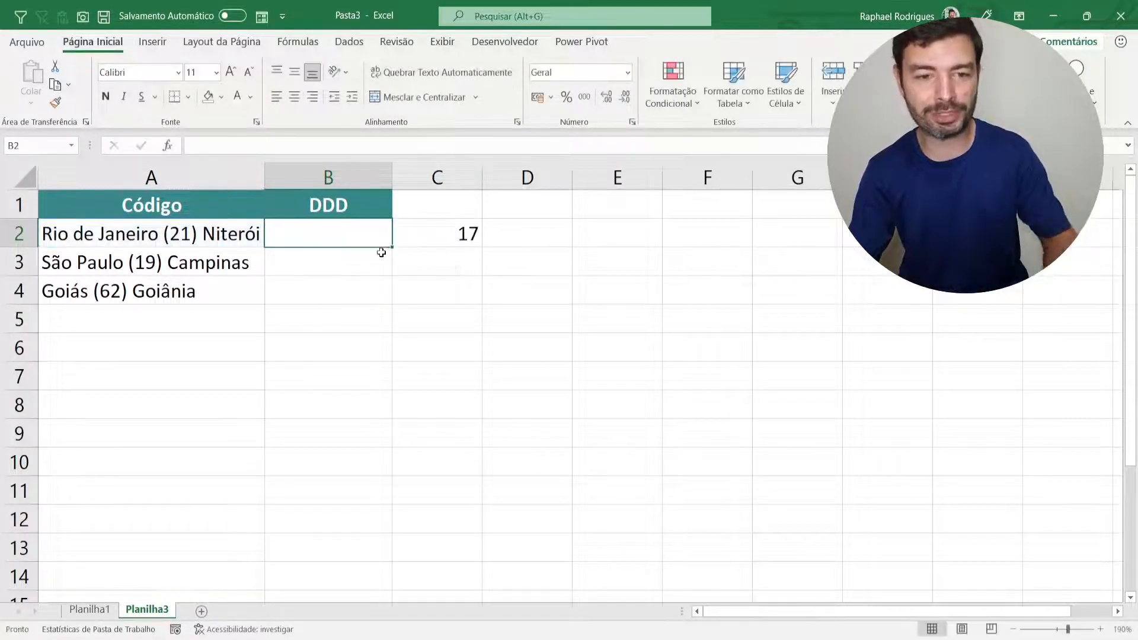
Enter =EXT.TEXTO(A2;C2;2) in B2 to extract the area code using the start position in C2
{"action": "left_click", "coordinate": [240, 146]}
{"action": "type", "text": "xt"}
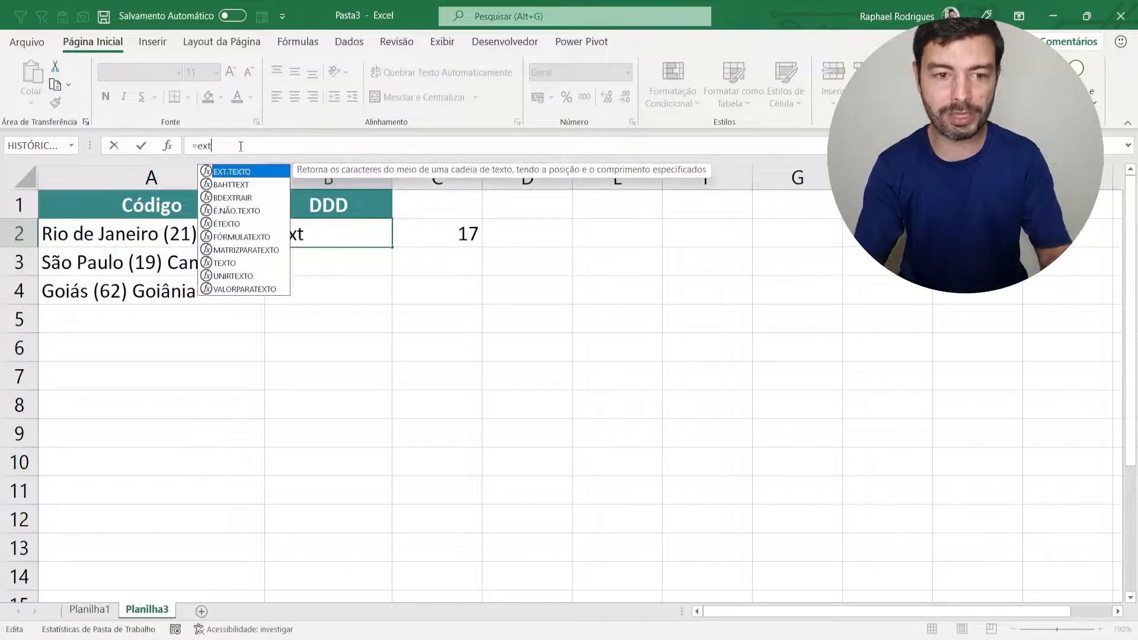
{"action": "key", "text": "Tab"}
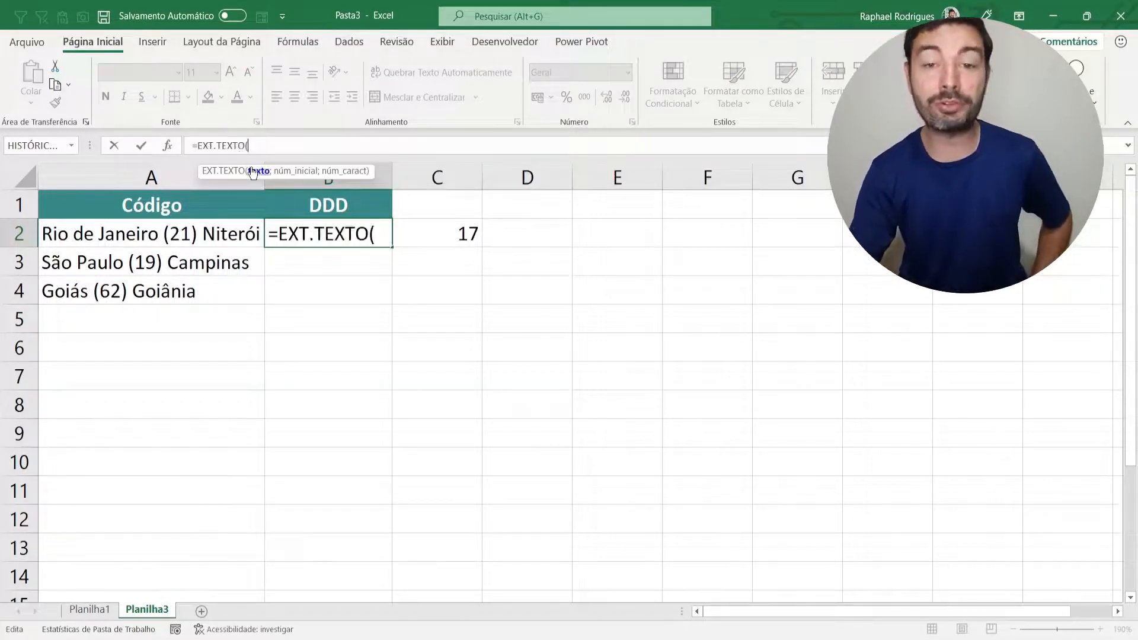
{"action": "left_click", "coordinate": [165, 235]}
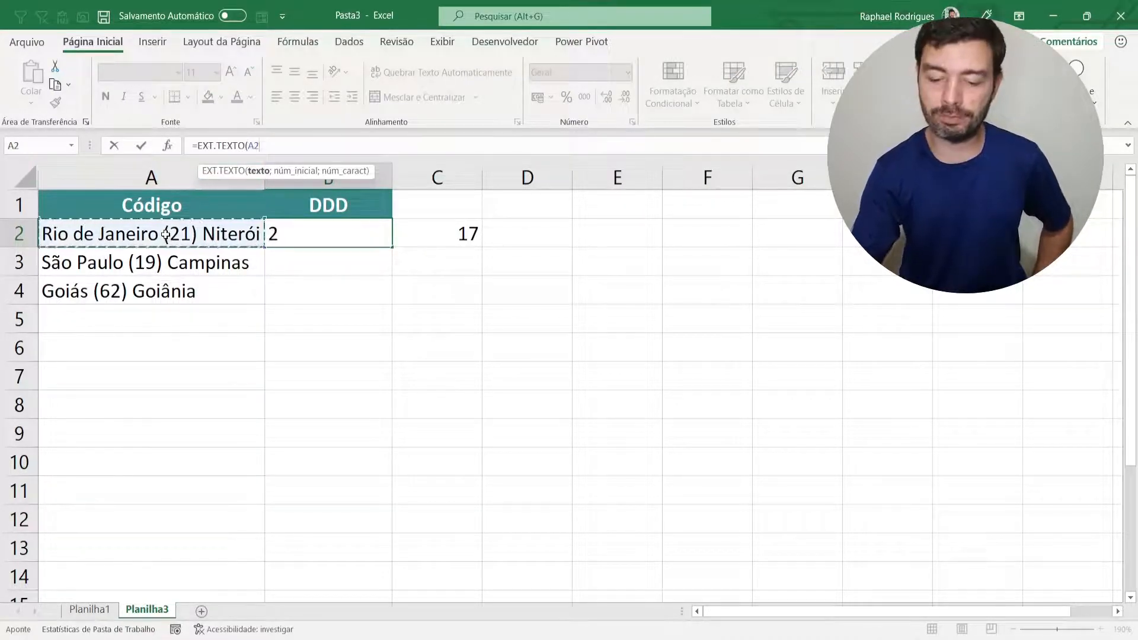
{"action": "type", "text": ";"}
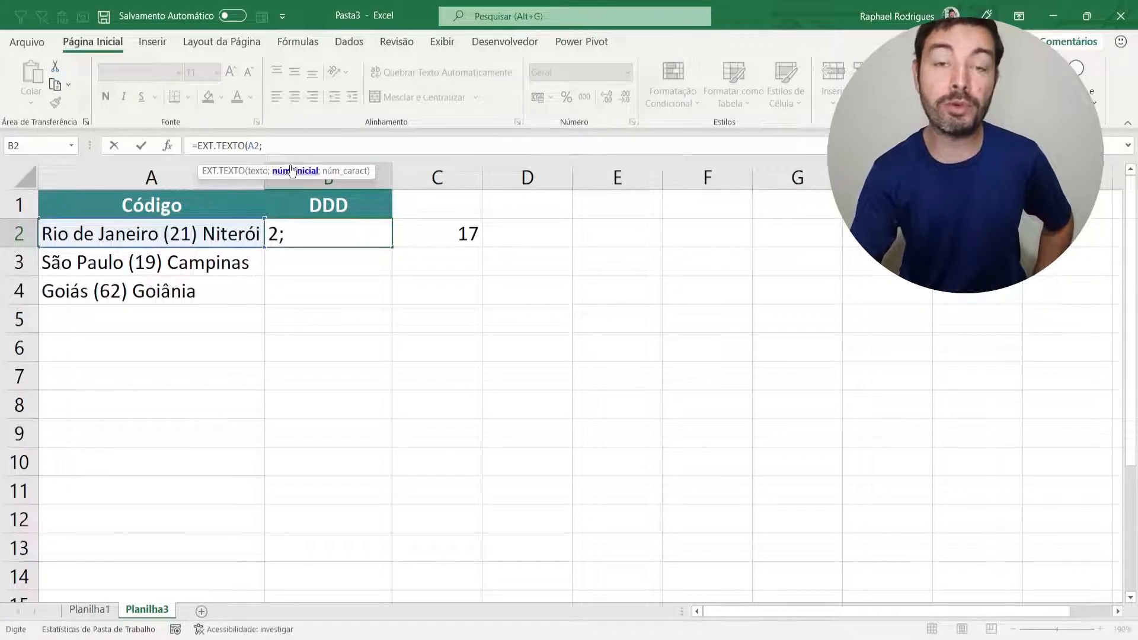
{"action": "left_click", "coordinate": [441, 235]}
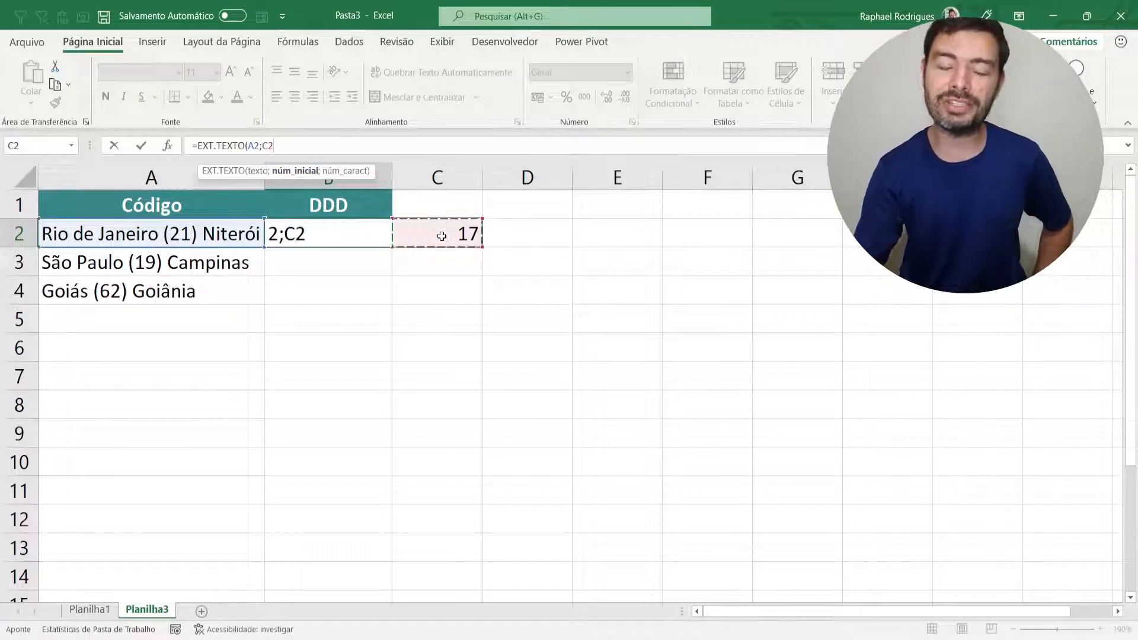
{"action": "type", "text": ";"}
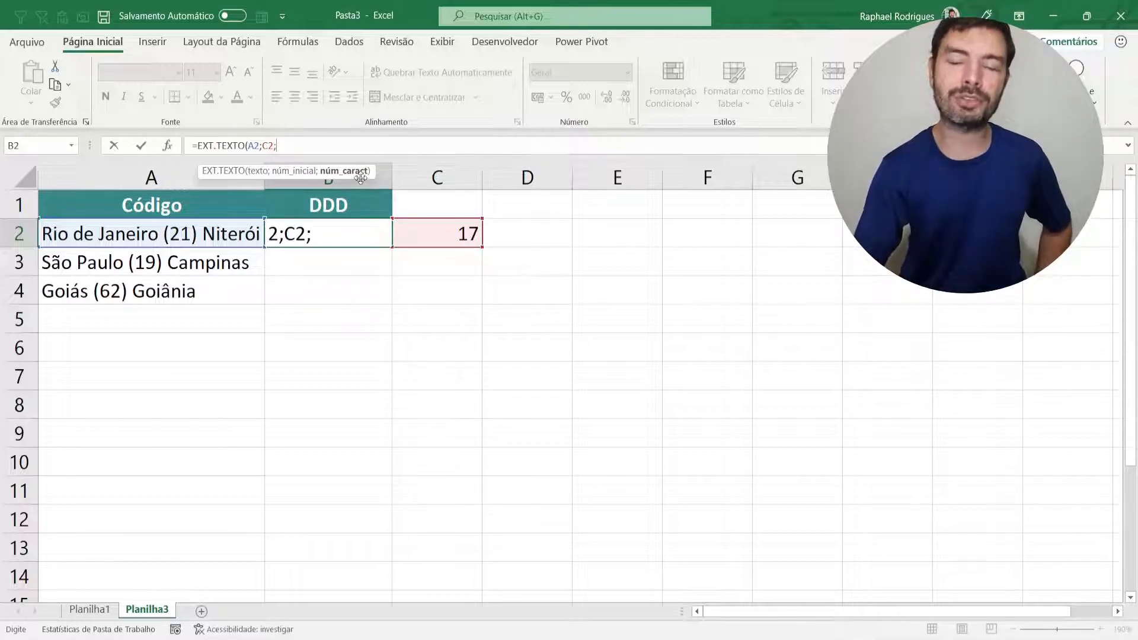
{"action": "type", "text": "2"}
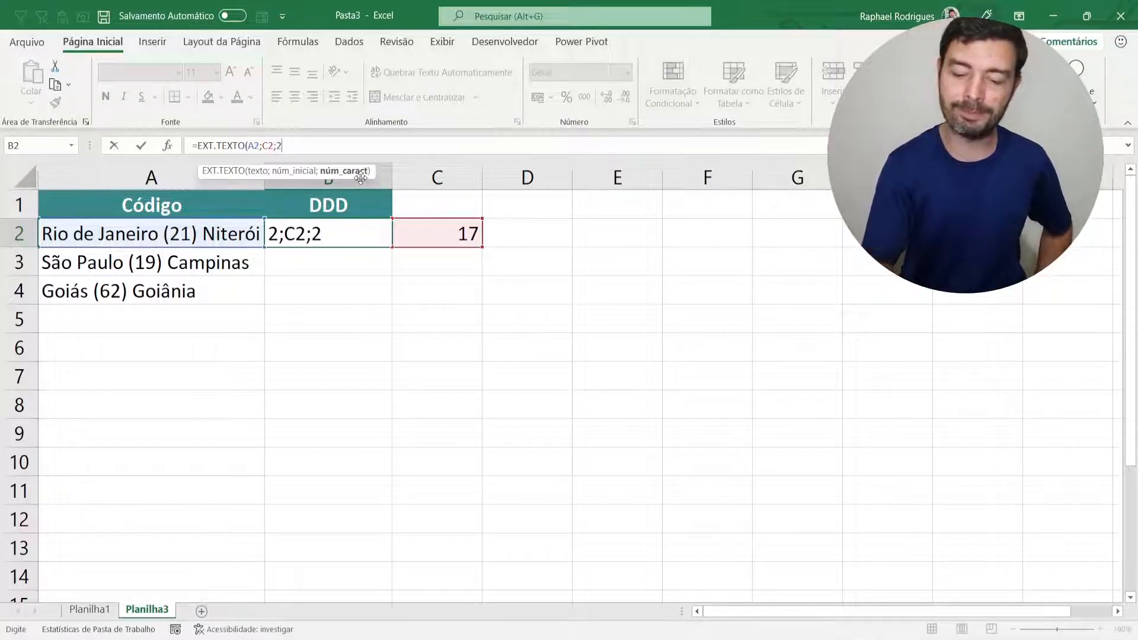
{"action": "type", "text": ")"}
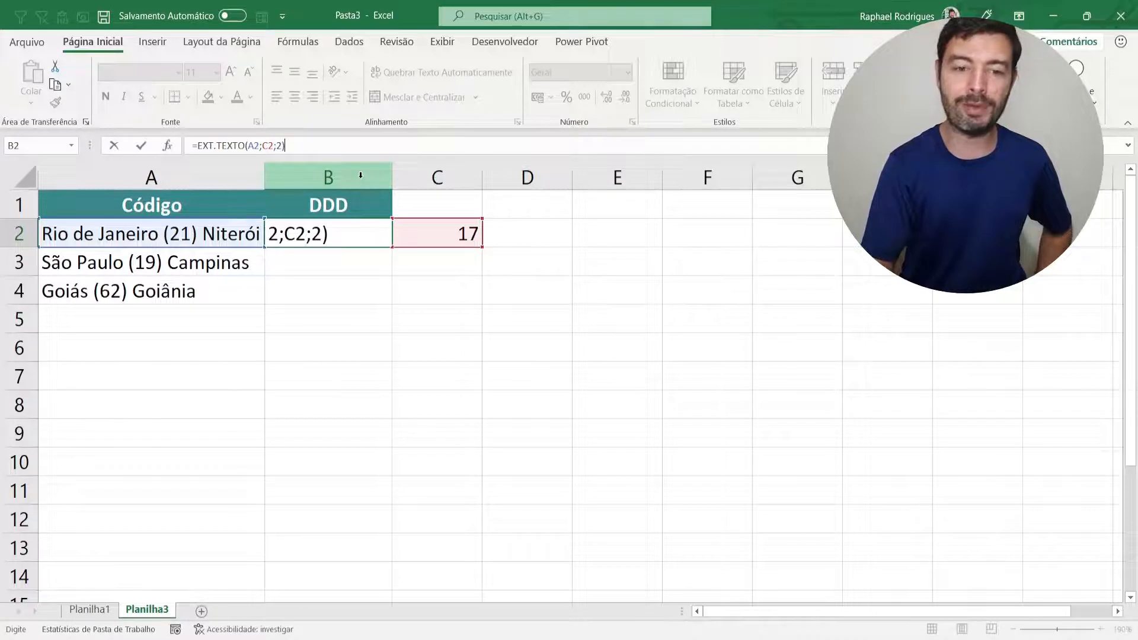
{"action": "key", "text": "Return"}
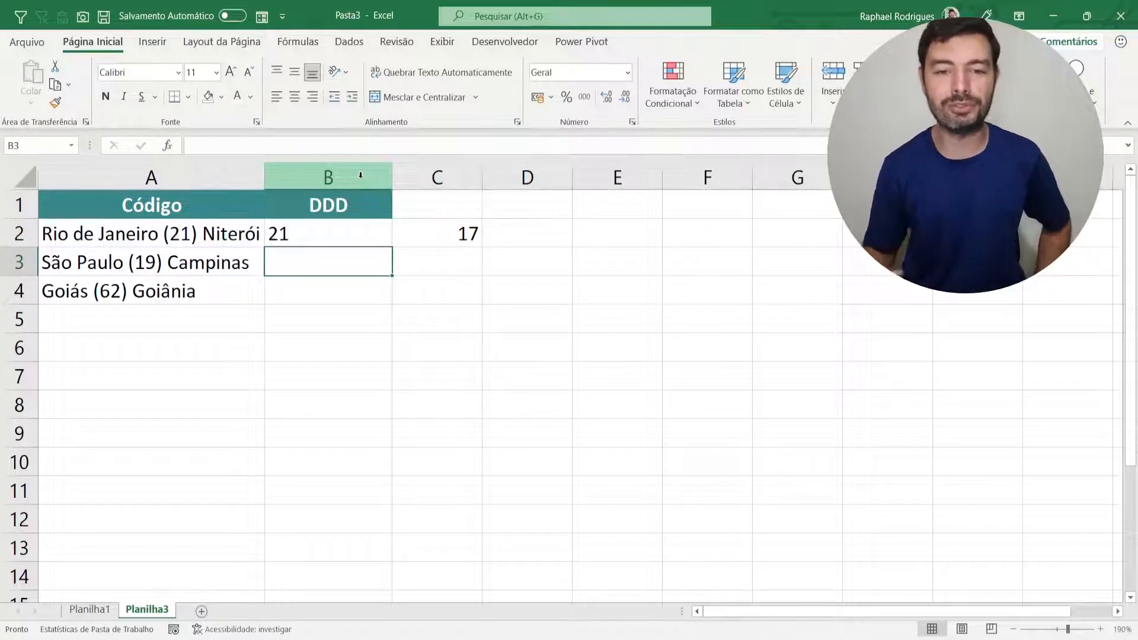
Copy the LOCALIZAR formula from C2 down to C3:C4
{"action": "left_click", "coordinate": [461, 243]}
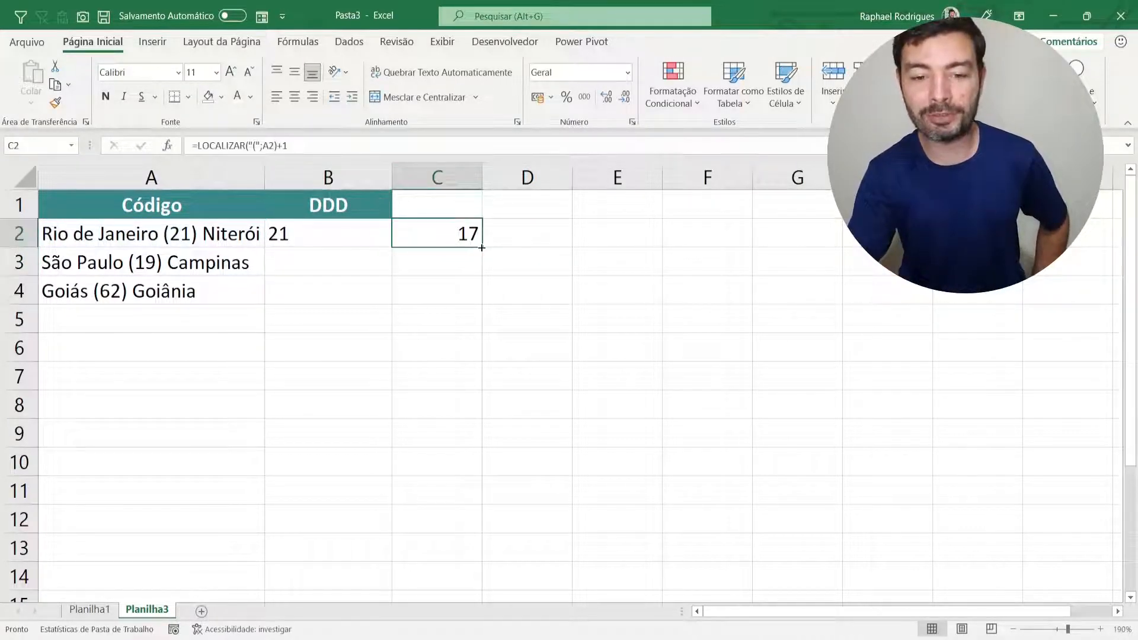
{"action": "left_click_drag", "start_coordinate": [481, 248], "coordinate": [482, 308]}
Check the search text and start positions in C3:C4 against the entries in column A and the DDD cells
{"action": "double_click", "coordinate": [460, 262]}
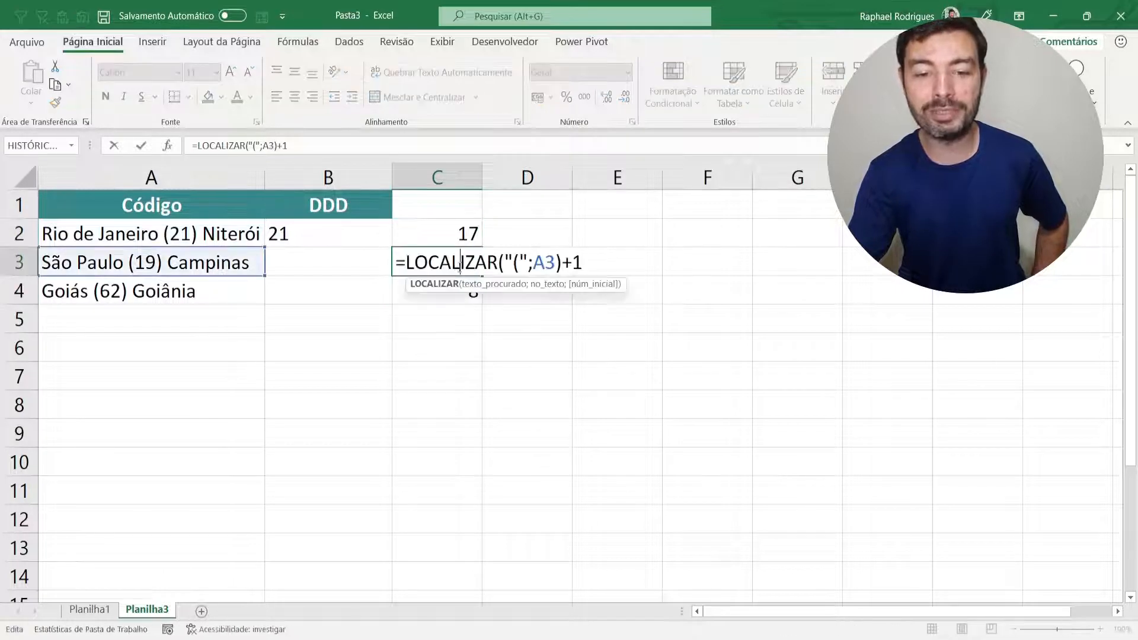
{"action": "left_click_drag", "start_coordinate": [505, 262], "coordinate": [530, 263]}
{"action": "left_click", "coordinate": [472, 286]}
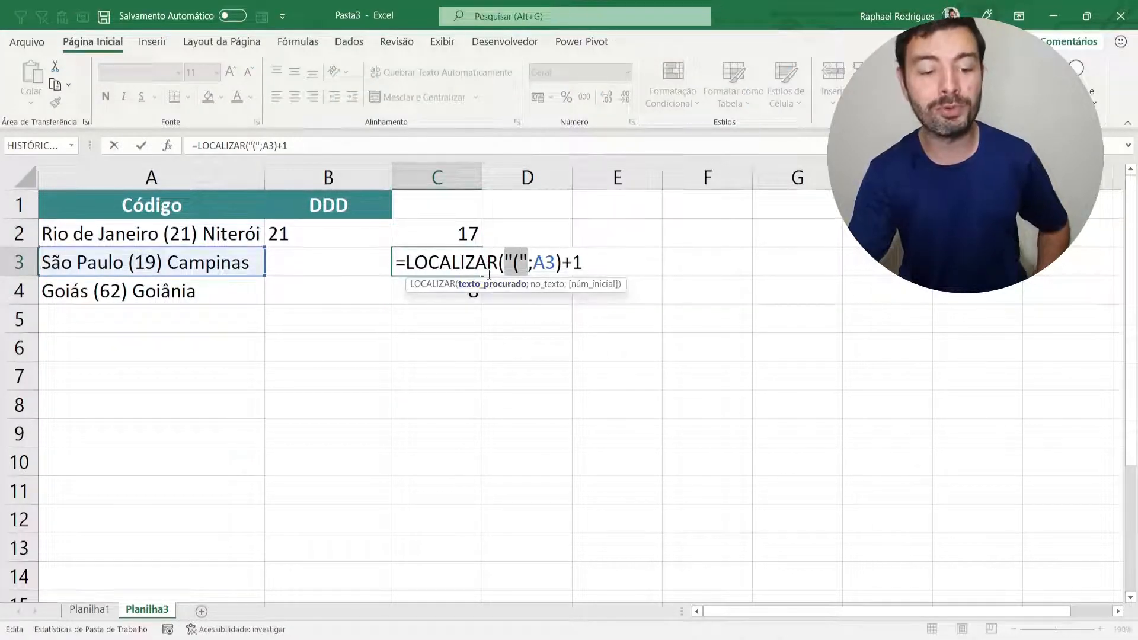
{"action": "key", "text": "Escape"}
{"action": "left_click", "coordinate": [197, 262]}
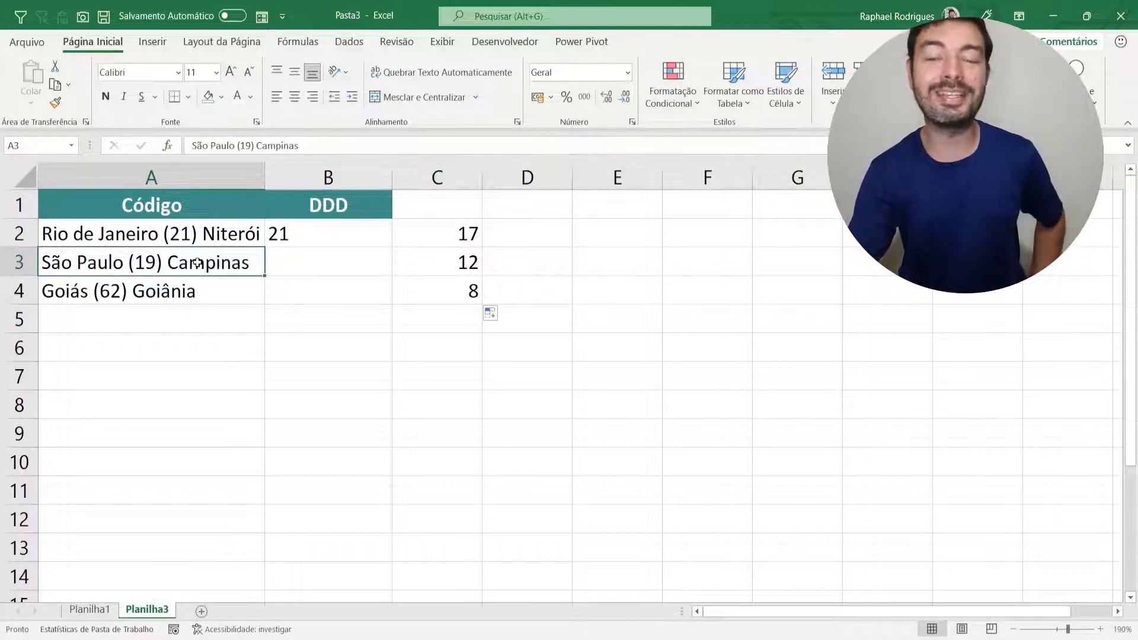
{"action": "left_click", "coordinate": [453, 259]}
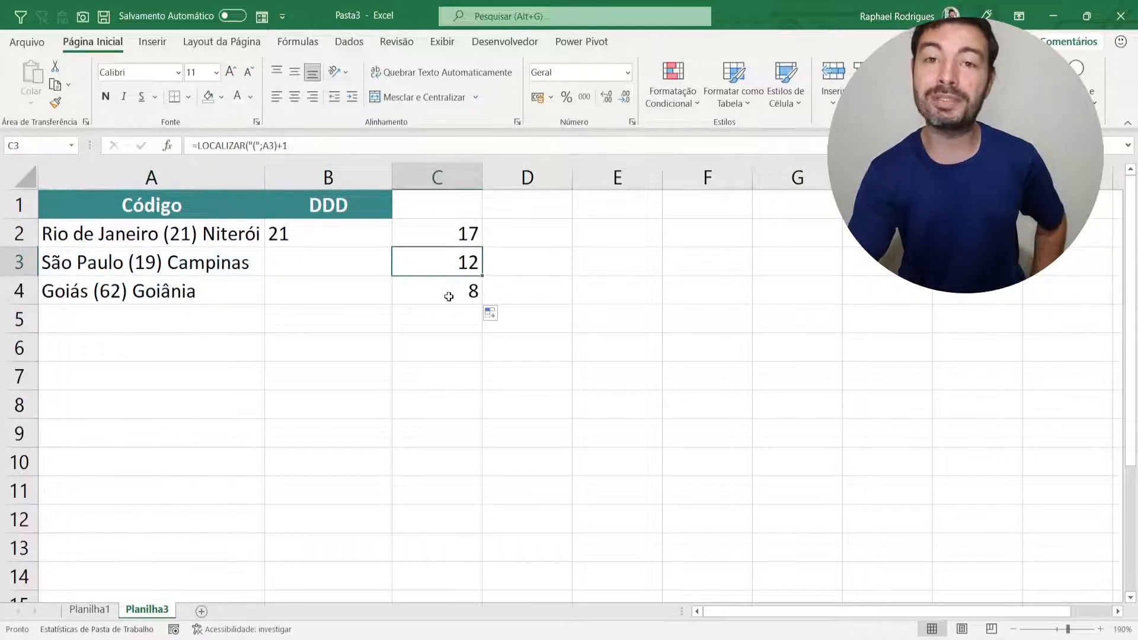
{"action": "left_click", "coordinate": [456, 292]}
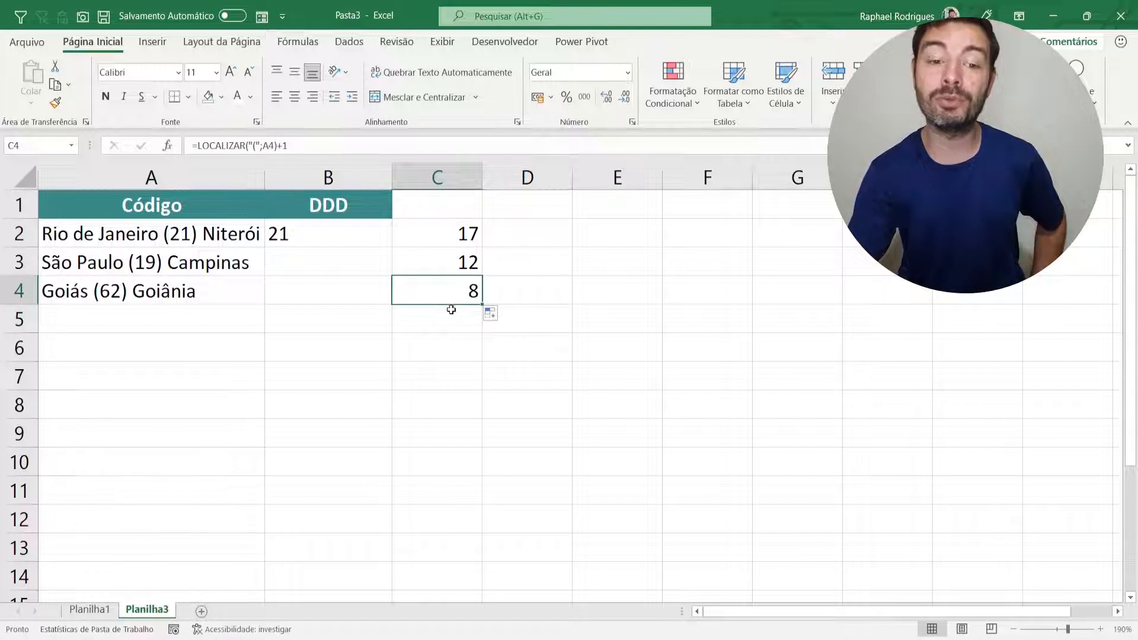
{"action": "left_click", "coordinate": [328, 238]}
{"action": "left_click", "coordinate": [327, 262]}
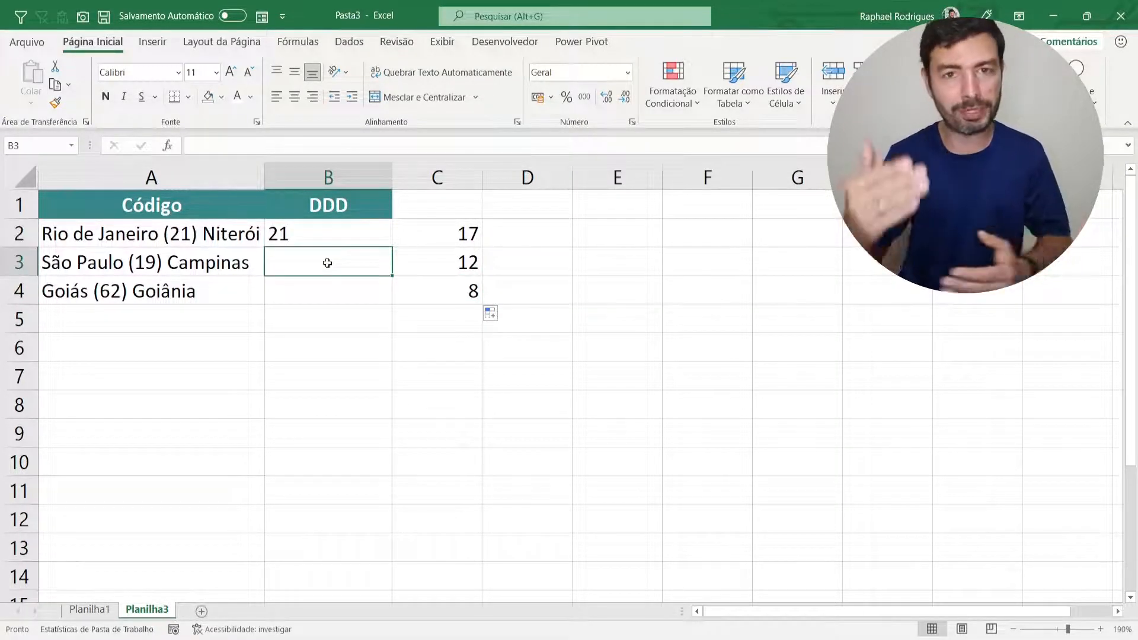
{"action": "type", "text": "=e"}
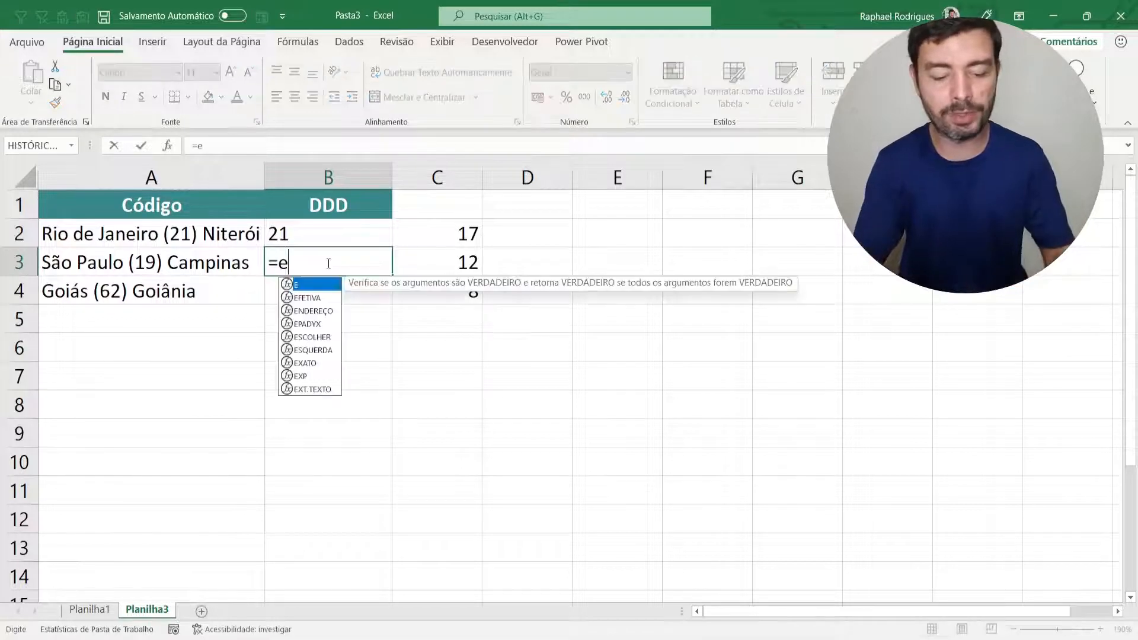
{"action": "type", "text": "xt"}
{"action": "key", "text": "Tab"}
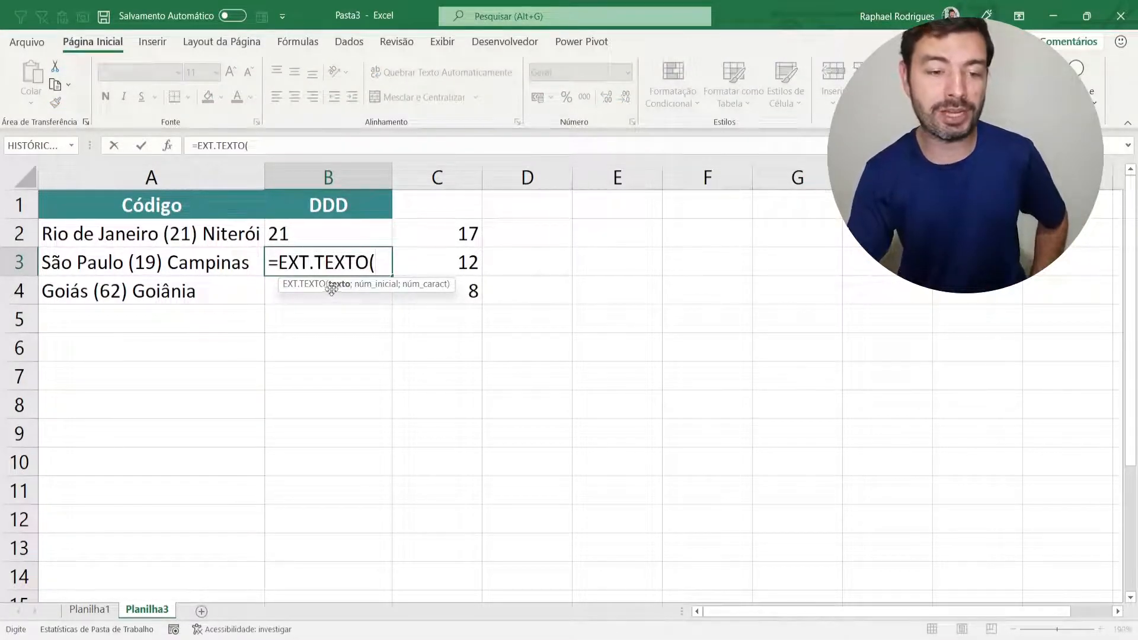
{"action": "left_click", "coordinate": [156, 258]}
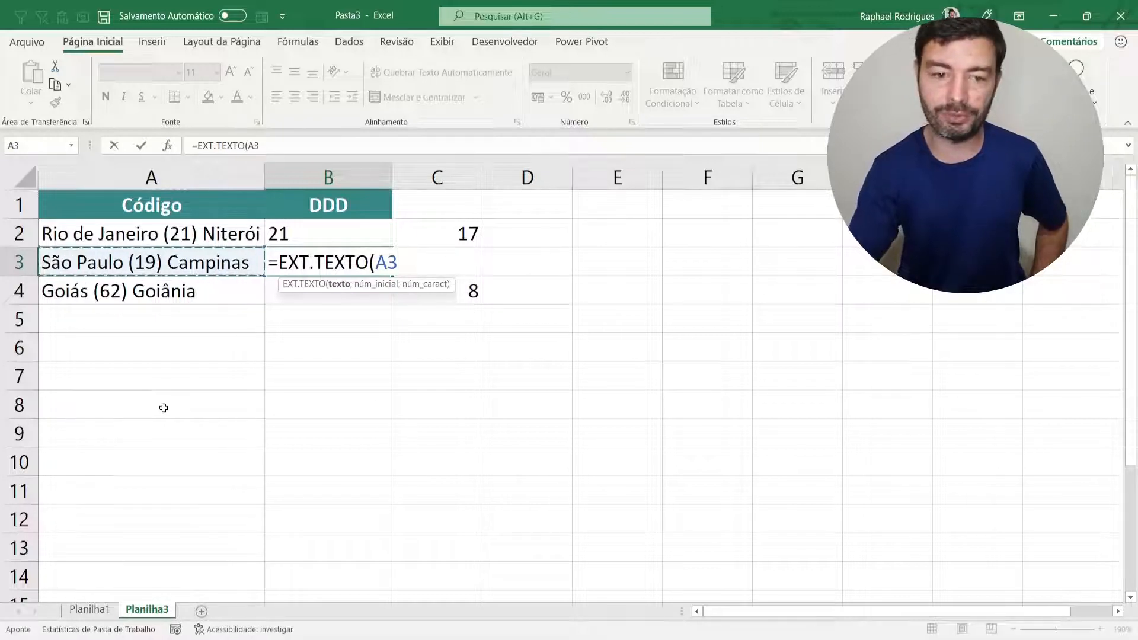
{"action": "type", "text": ";"}
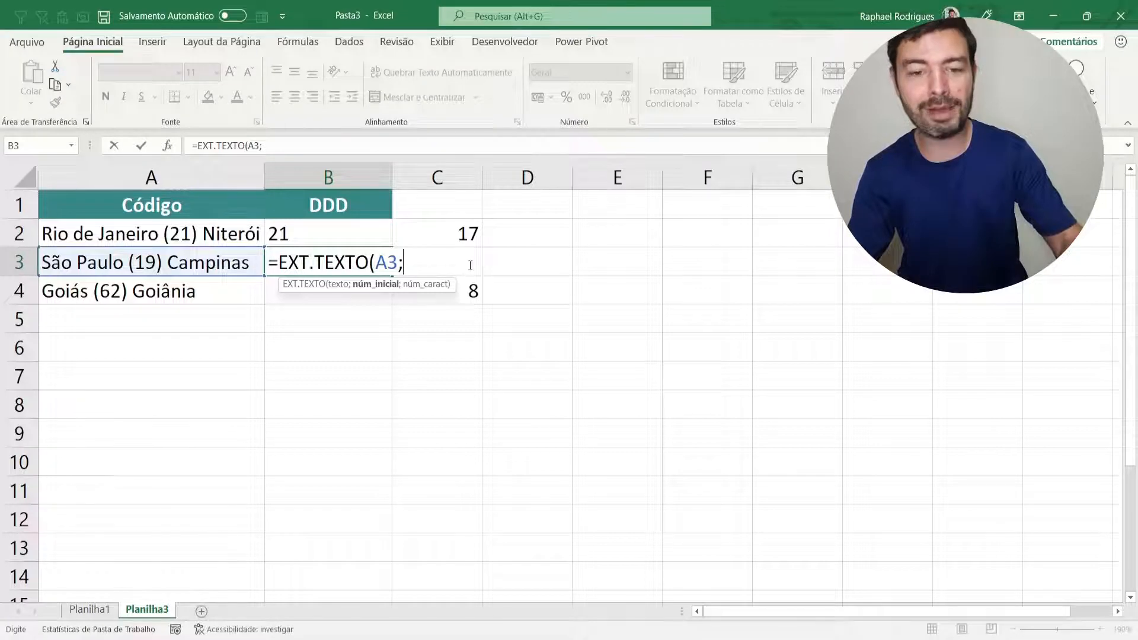
{"action": "key", "text": "Escape"}
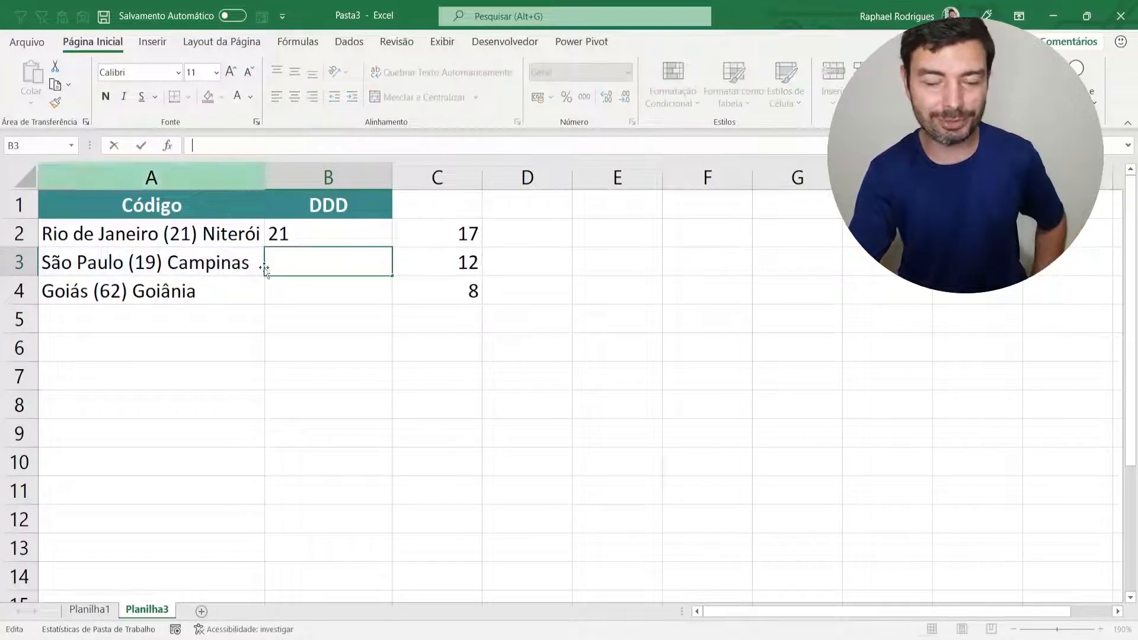
Enter =EXT.TEXTO(A3;C3;2) in B3 to extract the two-digit area code using the start position in C3
{"action": "type", "text": "=ext"}
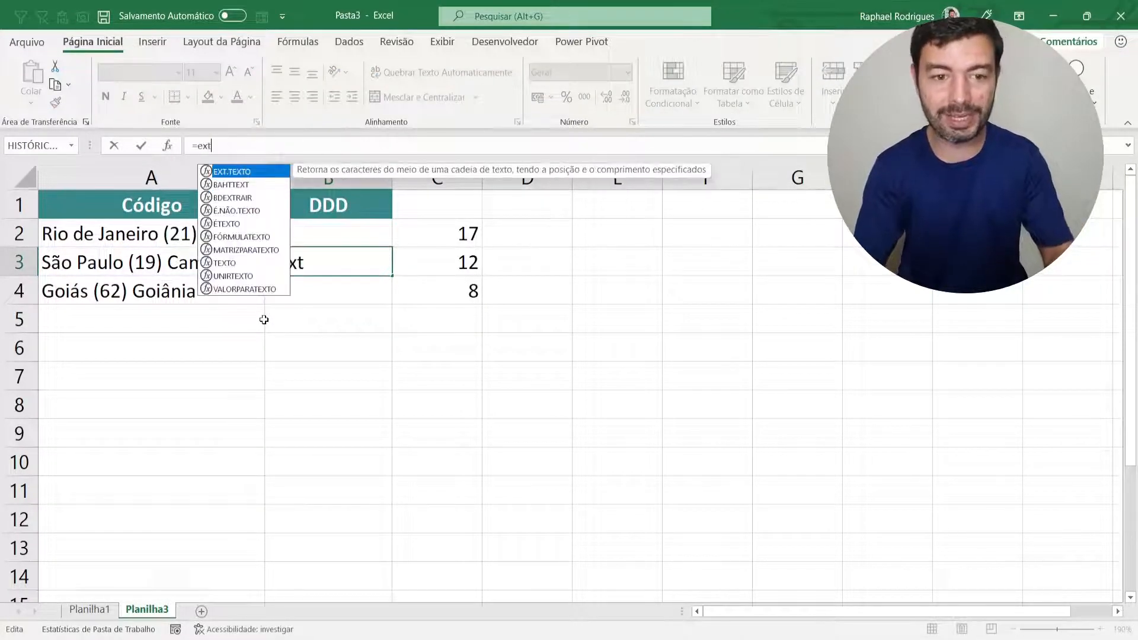
{"action": "key", "text": "Tab"}
{"action": "left_click", "coordinate": [211, 254]}
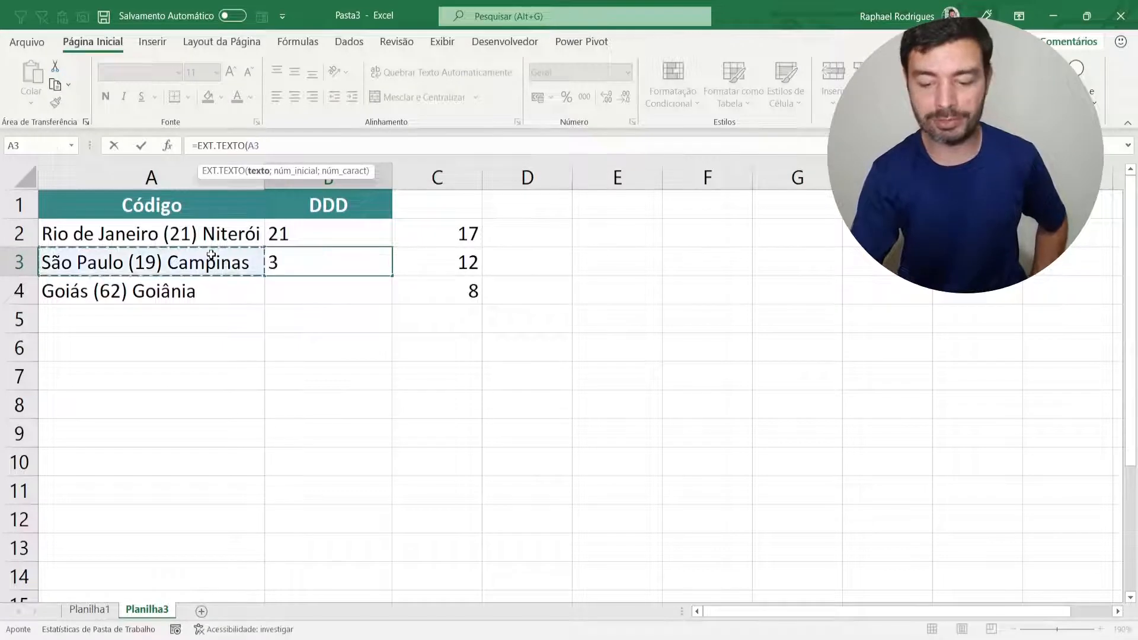
{"action": "type", "text": ";"}
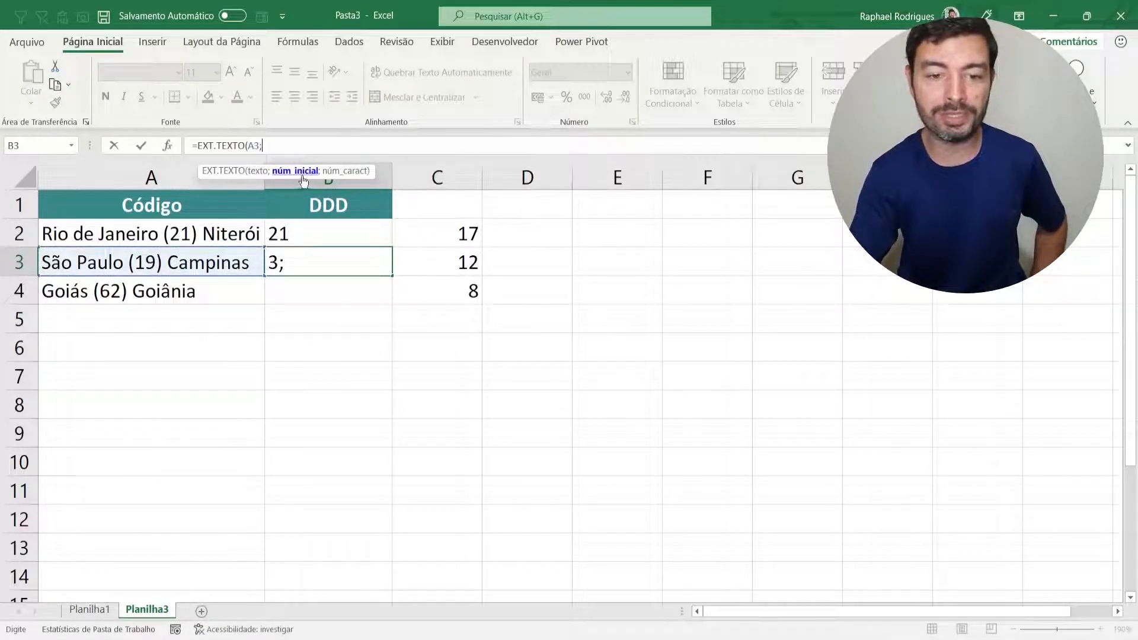
{"action": "left_click", "coordinate": [441, 254]}
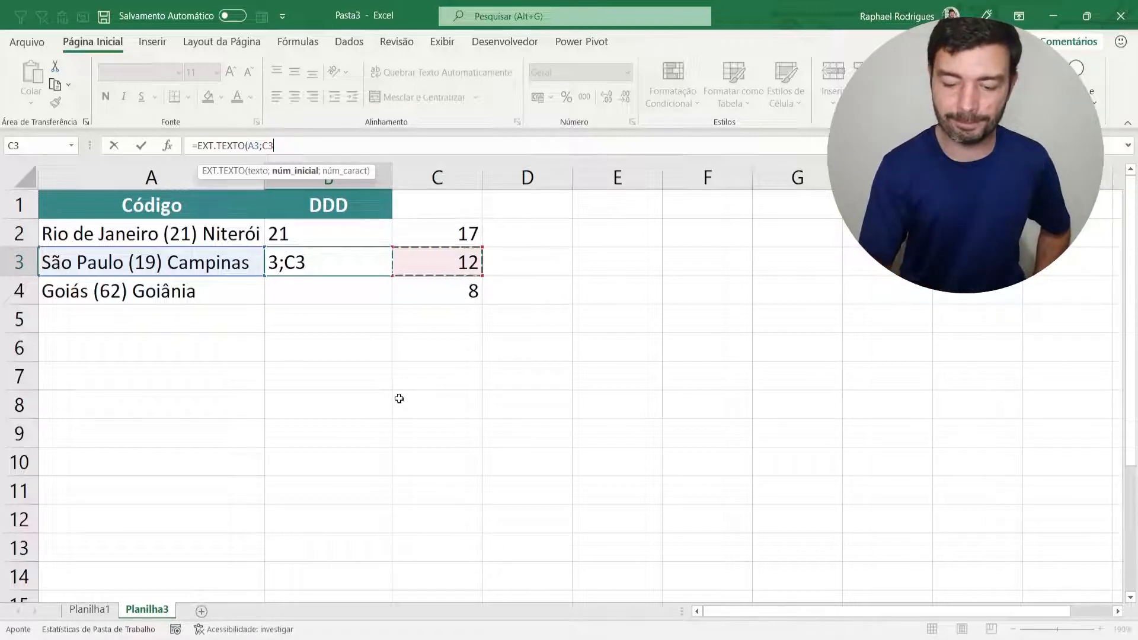
{"action": "type", "text": ")"}
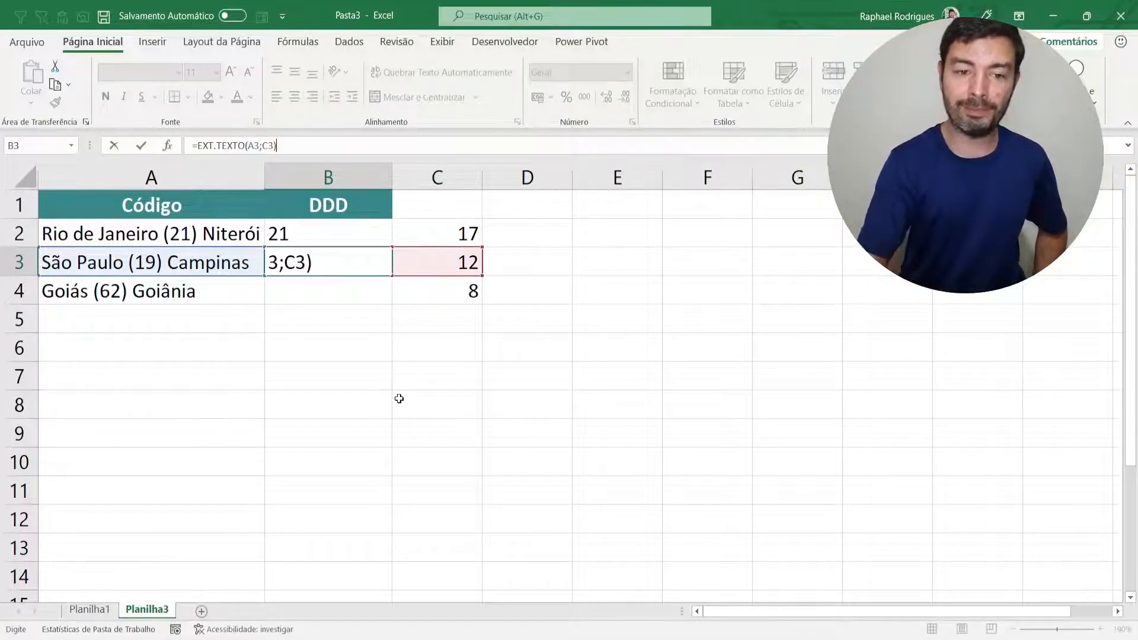
{"action": "key", "text": "BackSpace"}
{"action": "type", "text": ";"}
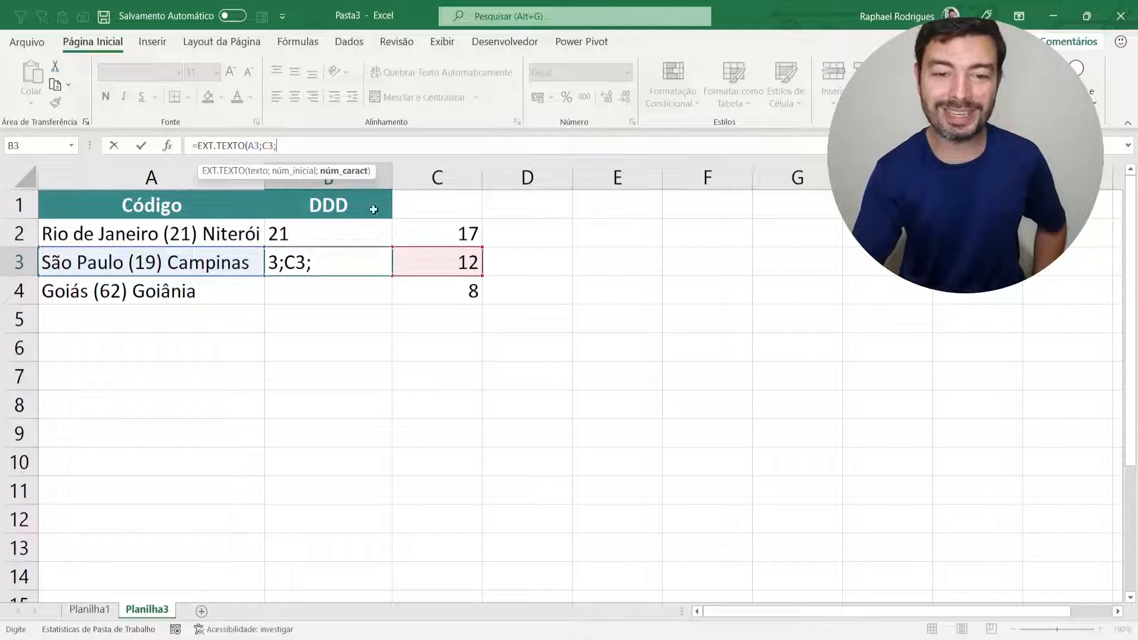
{"action": "type", "text": "2"}
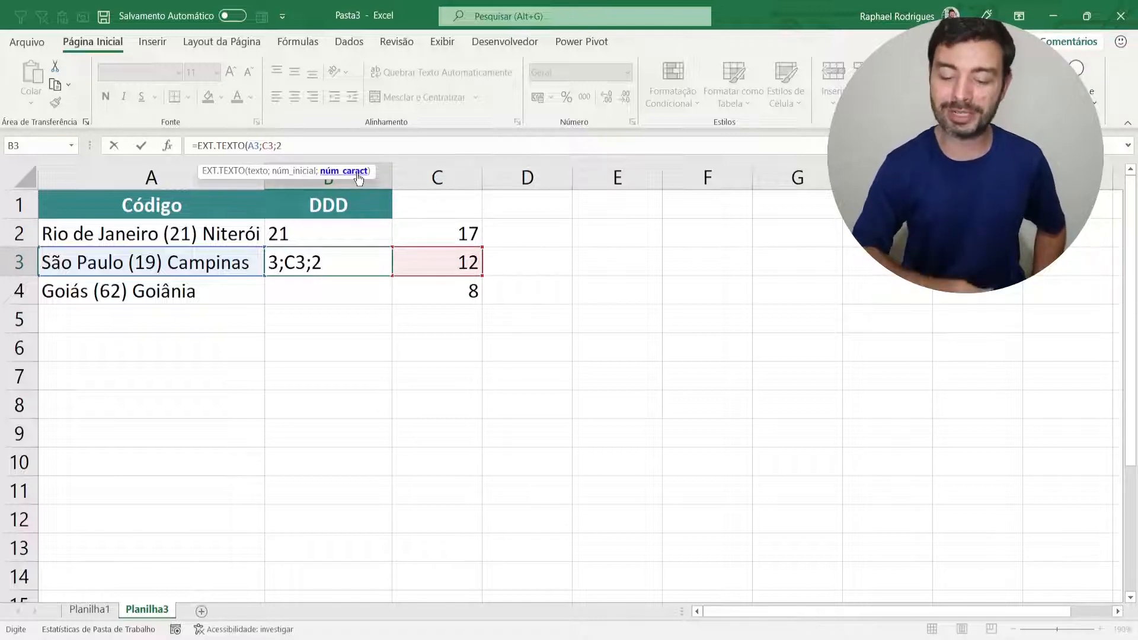
{"action": "type", "text": ")"}
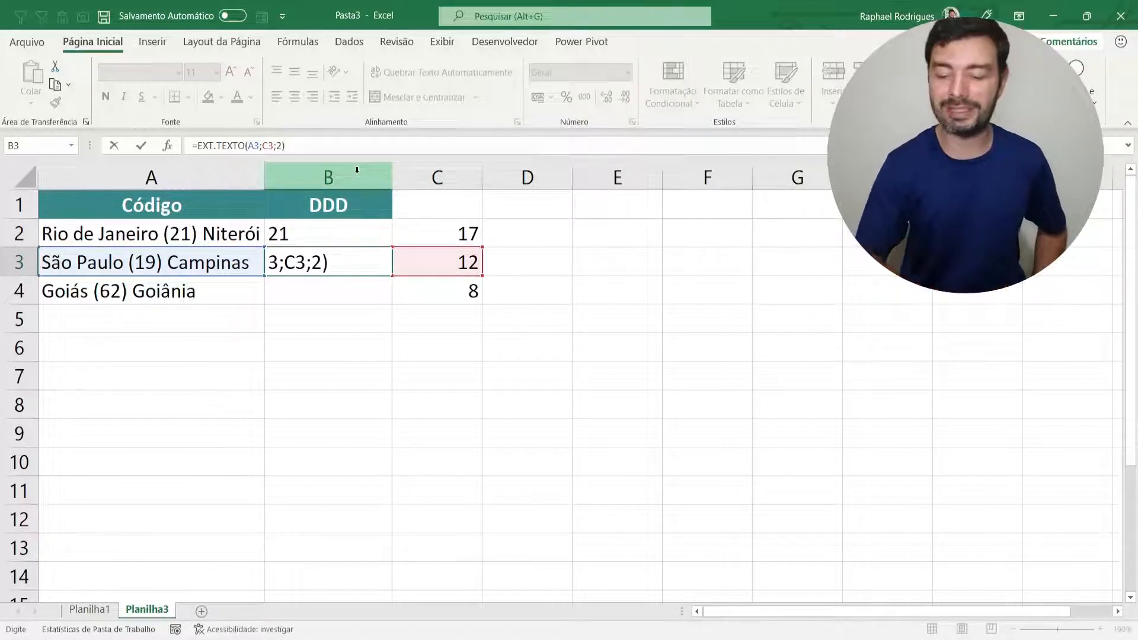
{"action": "key", "text": "Return"}
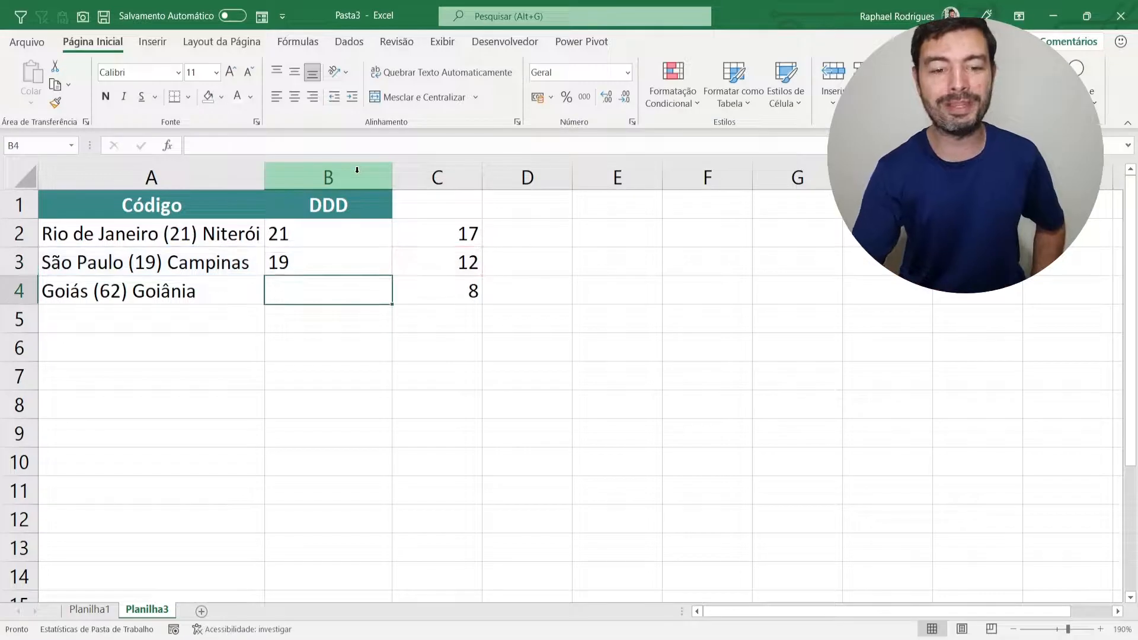
Copy the EXT.TEXTO formula from B3 down to B4
{"action": "left_click", "coordinate": [315, 256]}
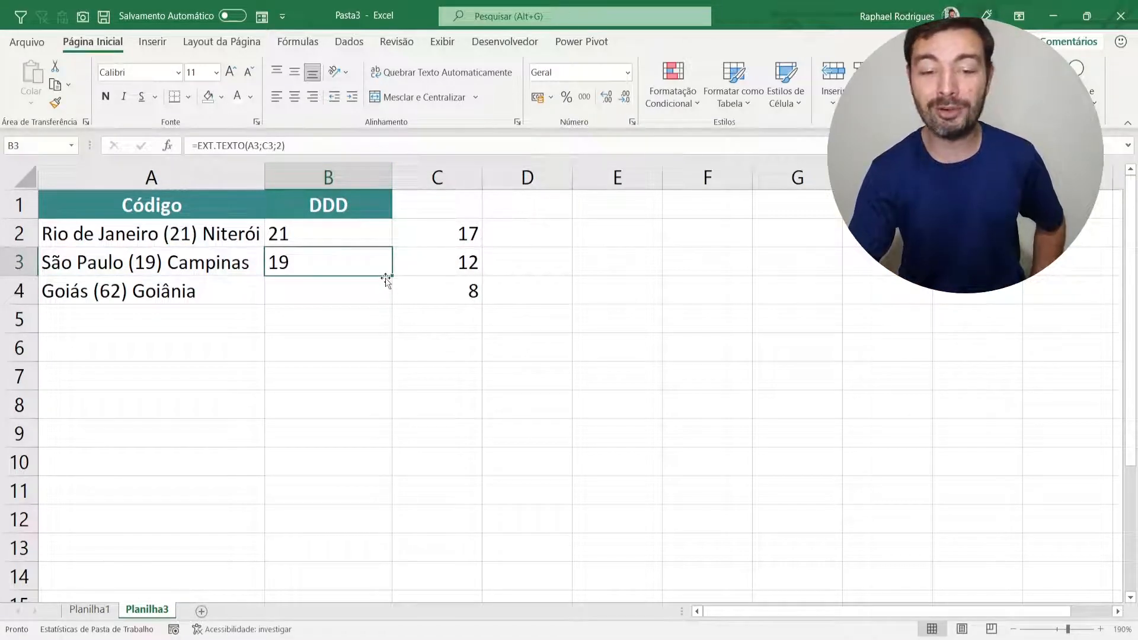
{"action": "left_click_drag", "start_coordinate": [392, 275], "coordinate": [358, 299]}
{"action": "left_click", "coordinate": [320, 356]}
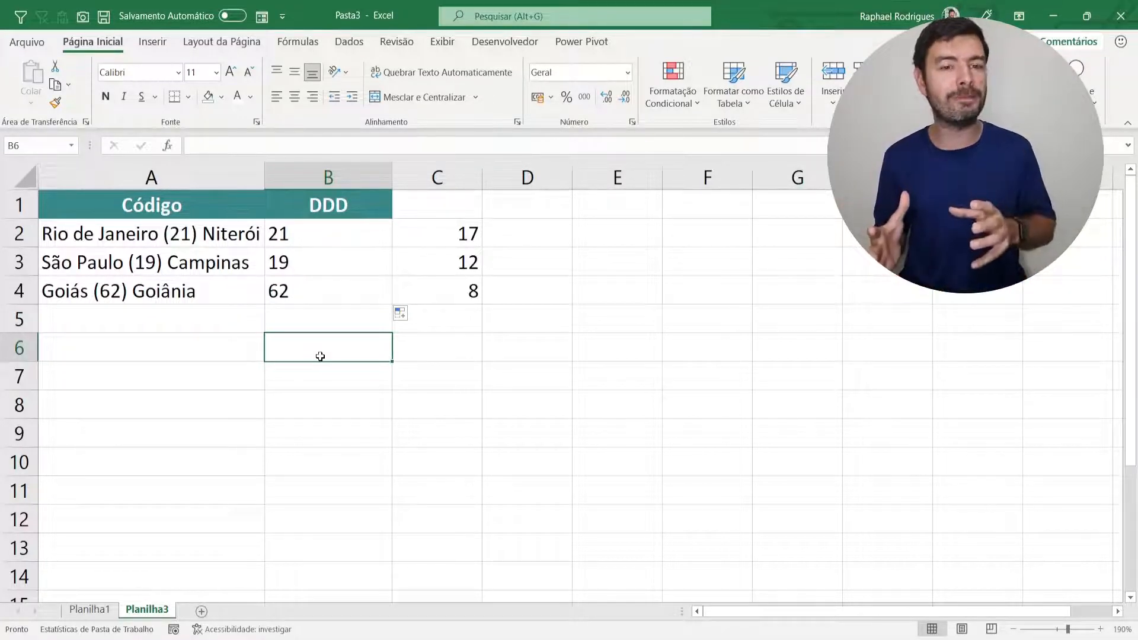
Review the code in A2 on Planilha1 and the LOCALIZAR start positions in C2:C3 on Planilha3
{"action": "left_click", "coordinate": [89, 609]}
{"action": "left_click", "coordinate": [85, 252]}
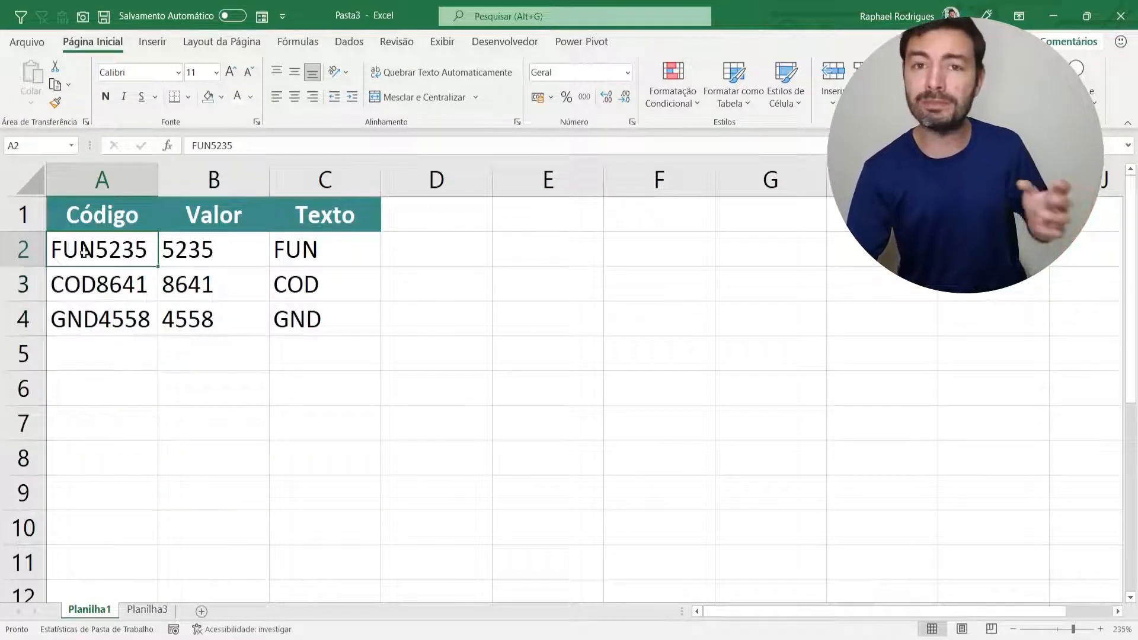
{"action": "left_click", "coordinate": [147, 609]}
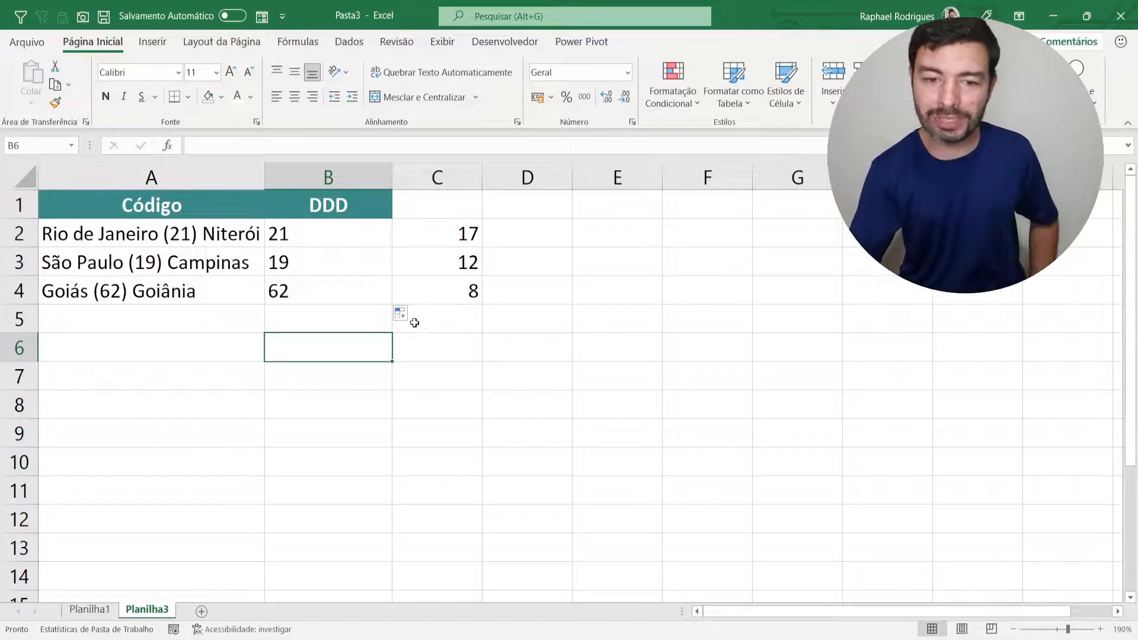
{"action": "left_click", "coordinate": [439, 240]}
{"action": "left_click", "coordinate": [433, 259]}
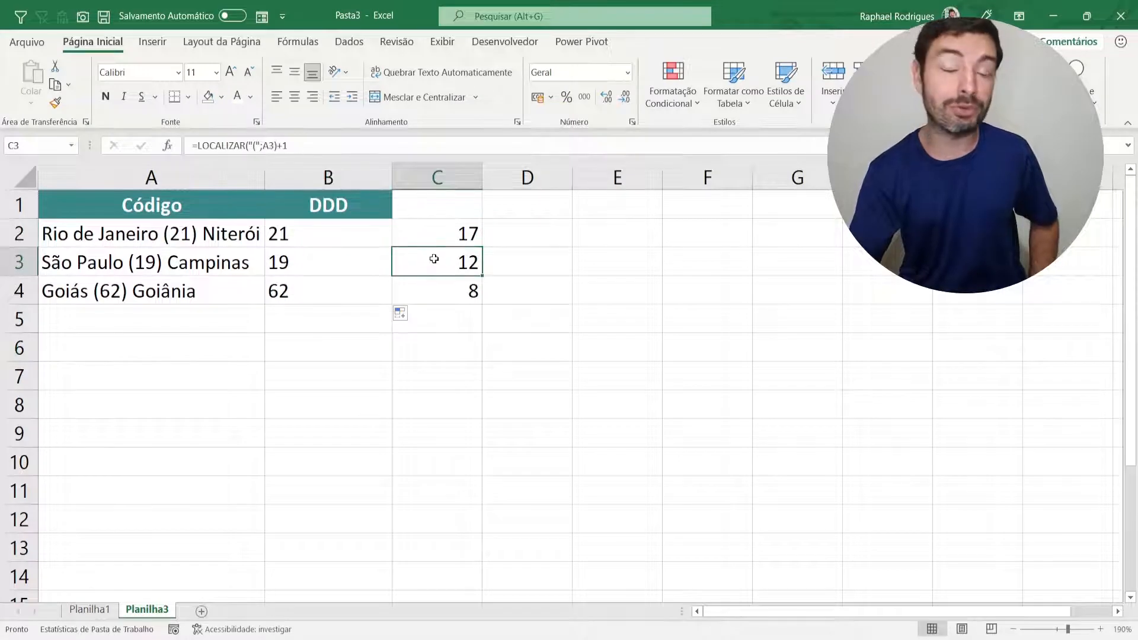